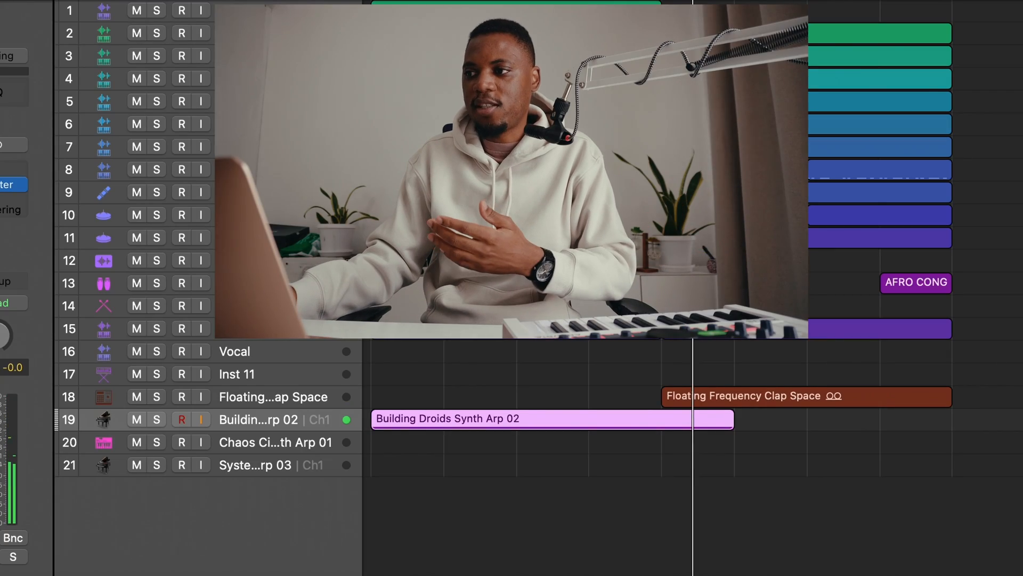
- Open the Building Droids Synth Arp 02 region's notes in the Piano Roll
key(super+Down)
key(super+Down)
key(super+Down)
key(super+Down)
key(super+Down)
key(super+Down)
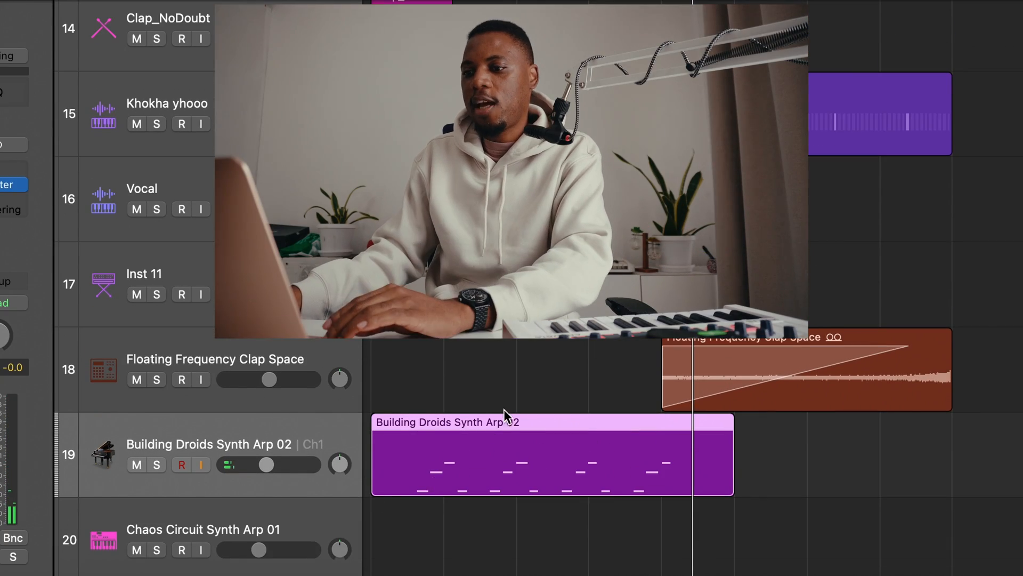
scroll(505, 414, down, 2)
double_click(500, 439)
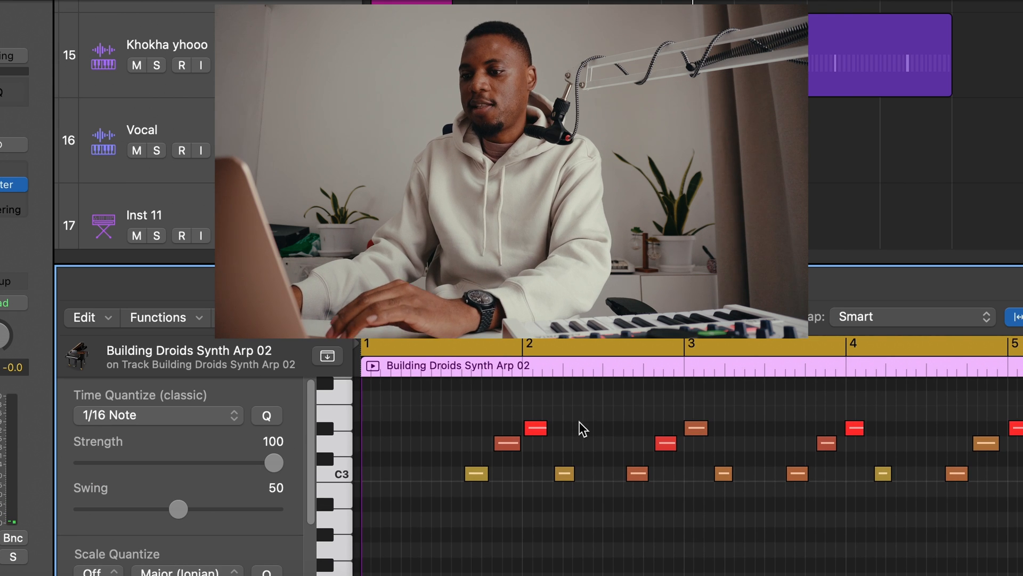
- Set the velocity of all notes in the Building Droids Synth Arp 02 region to 114
key(super+a)
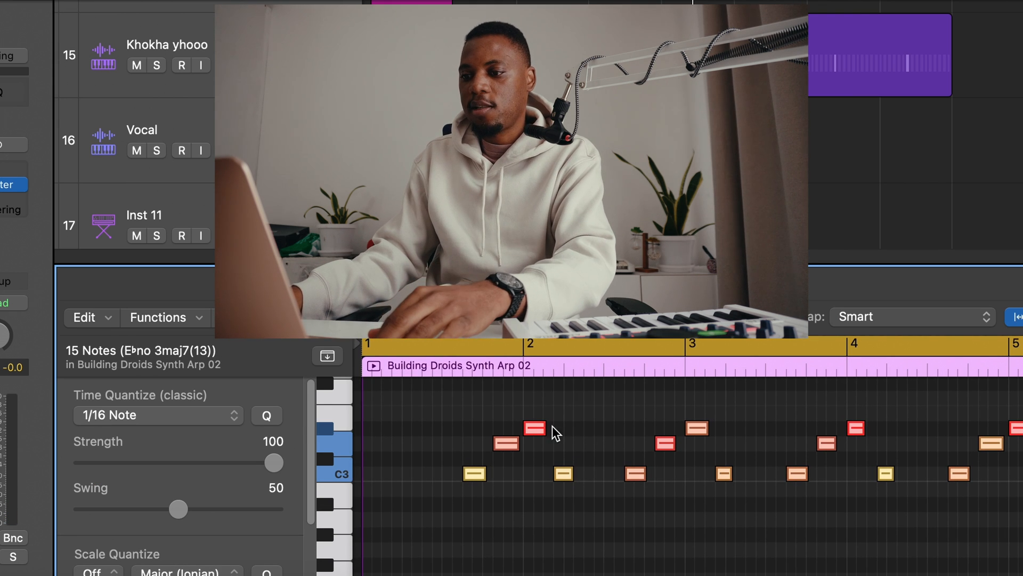
scroll(256, 495, down, 3)
drag(229, 530, 238, 533)
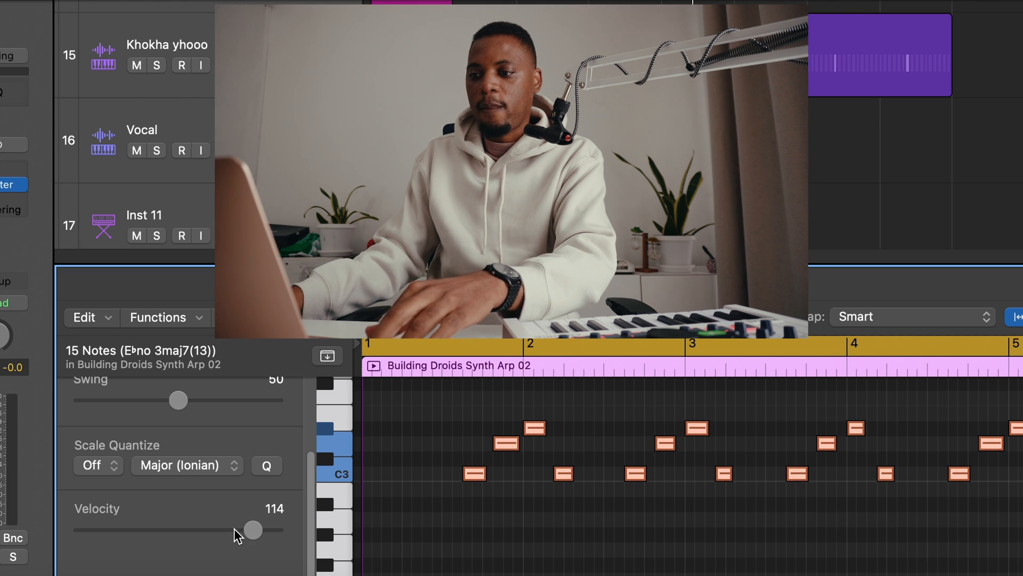
click(558, 429)
scroll(558, 169, down, 3)
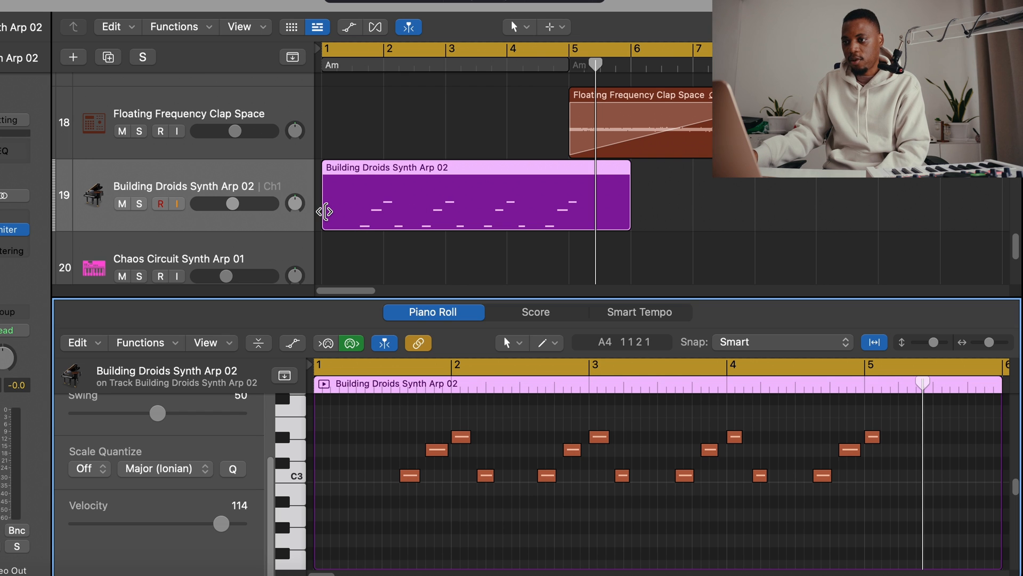
- Trim the arp region to two bars starting from bar 2, and loop it from bar 1 to bar 9
drag(327, 212, 387, 208)
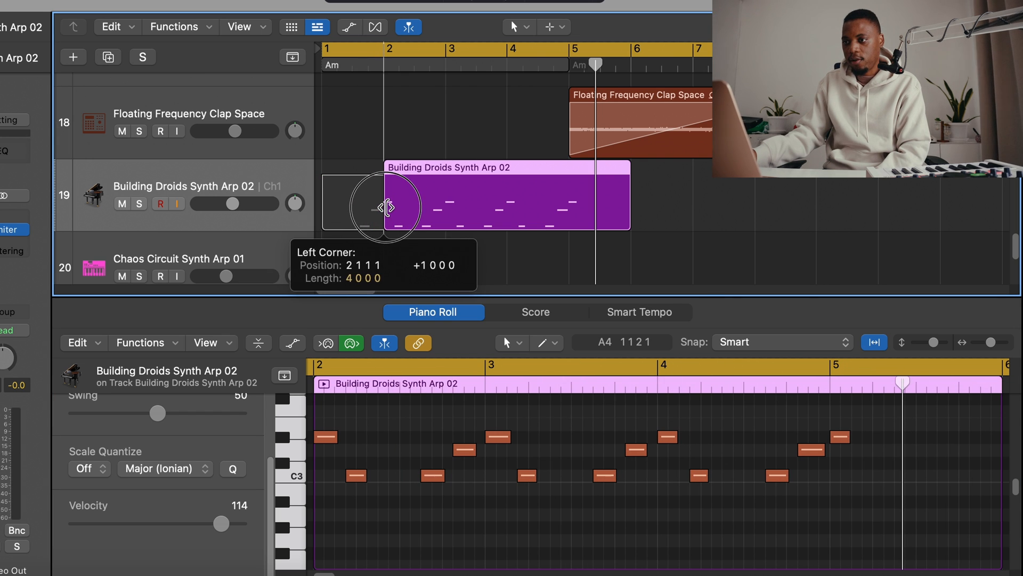
drag(626, 221, 392, 208)
drag(442, 168, 811, 179)
key(space)
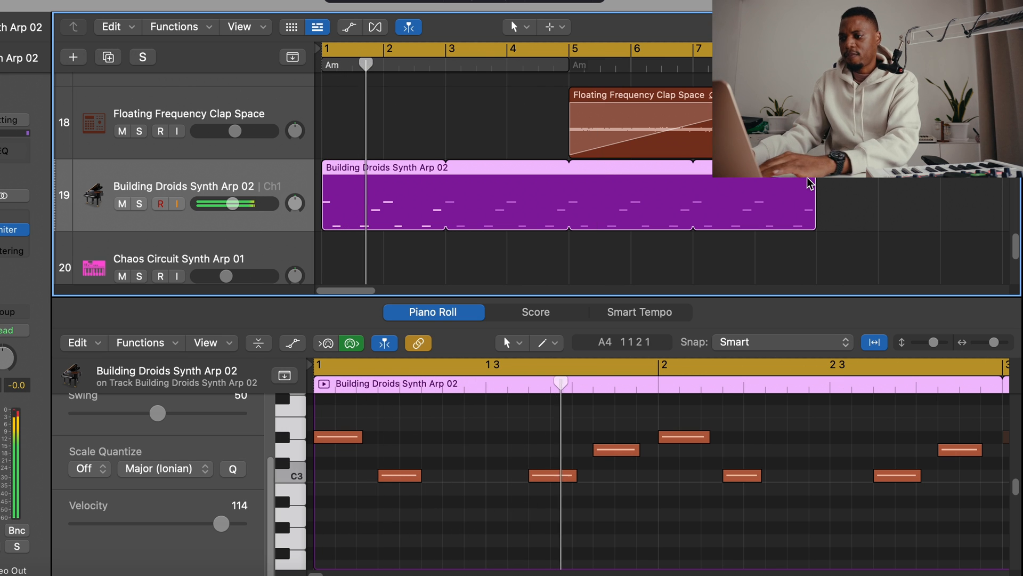
key(XF86AudioLowerVolume)
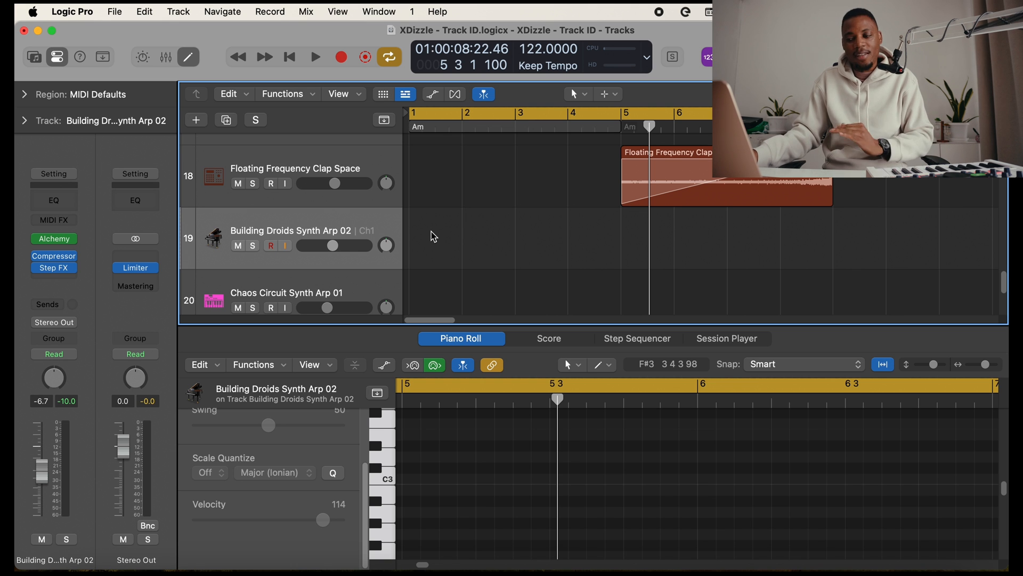
- Create an empty MIDI region at bar 1 on the Building Droids Synth Arp 02 track and enlarge its Piano Roll
right_click(433, 236)
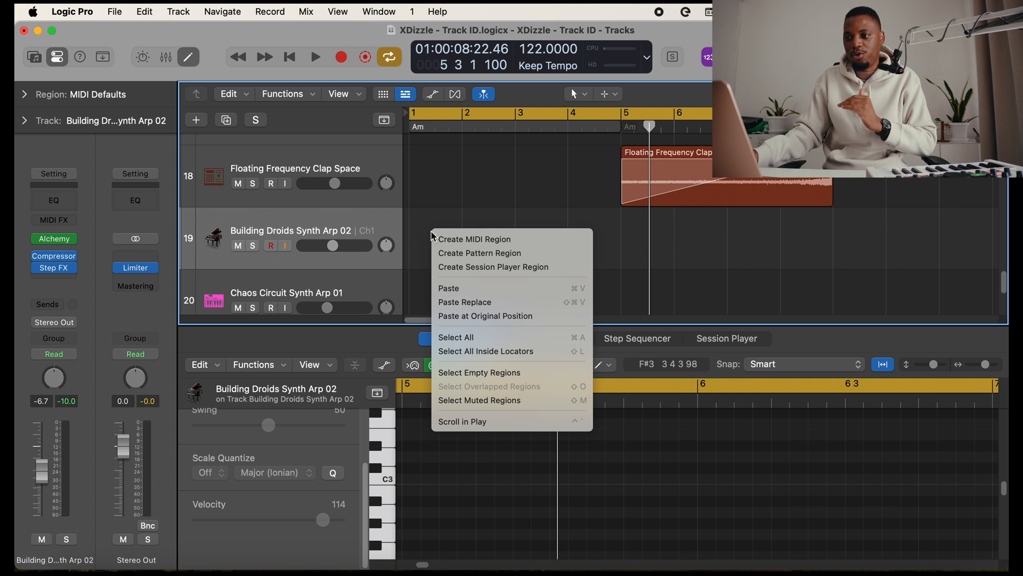
click(498, 244)
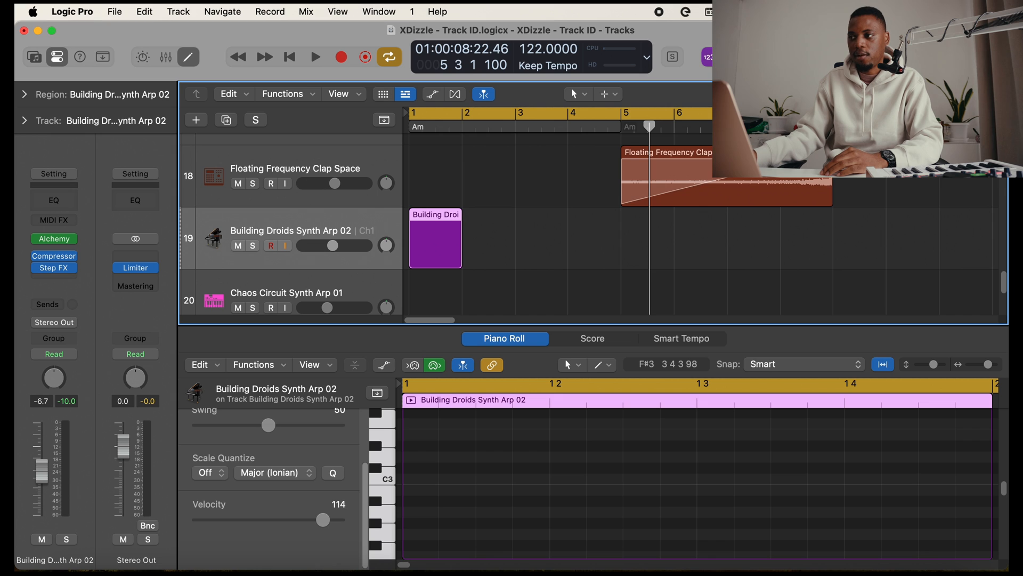
key(super+Right)
key(super+Right)
key(super+Right)
key(super+Right)
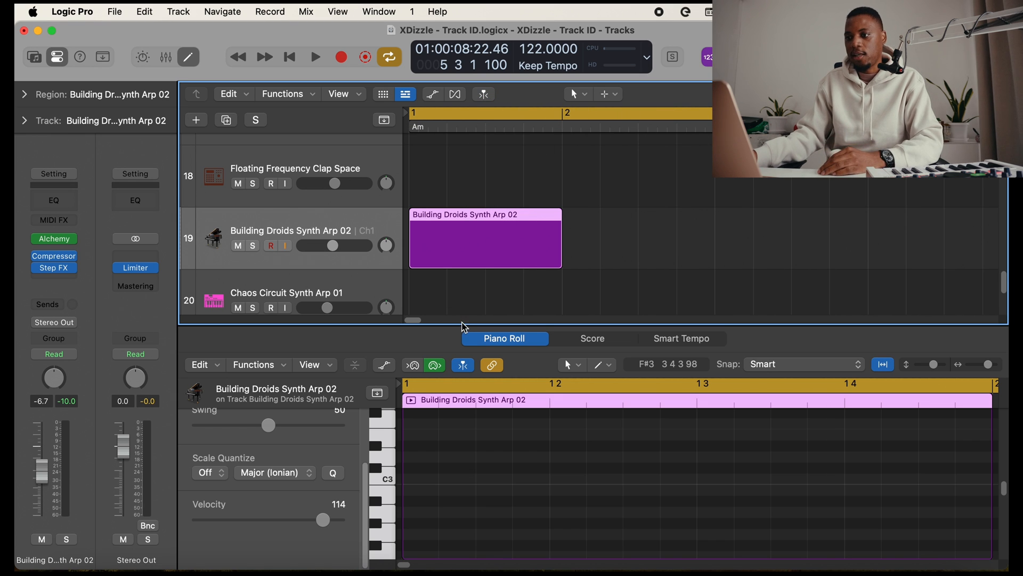
drag(462, 326, 462, 197)
scroll(542, 167, down, 2)
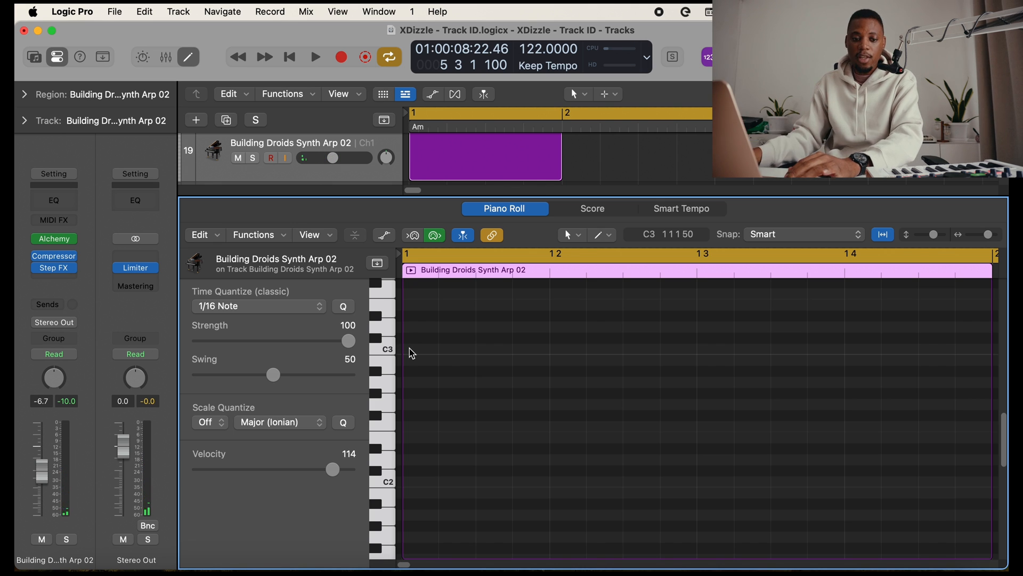
- Add an F#2 sixteenth note at the start of the new region and raise the track's volume to -2.4 dB
click(384, 391)
click(390, 423)
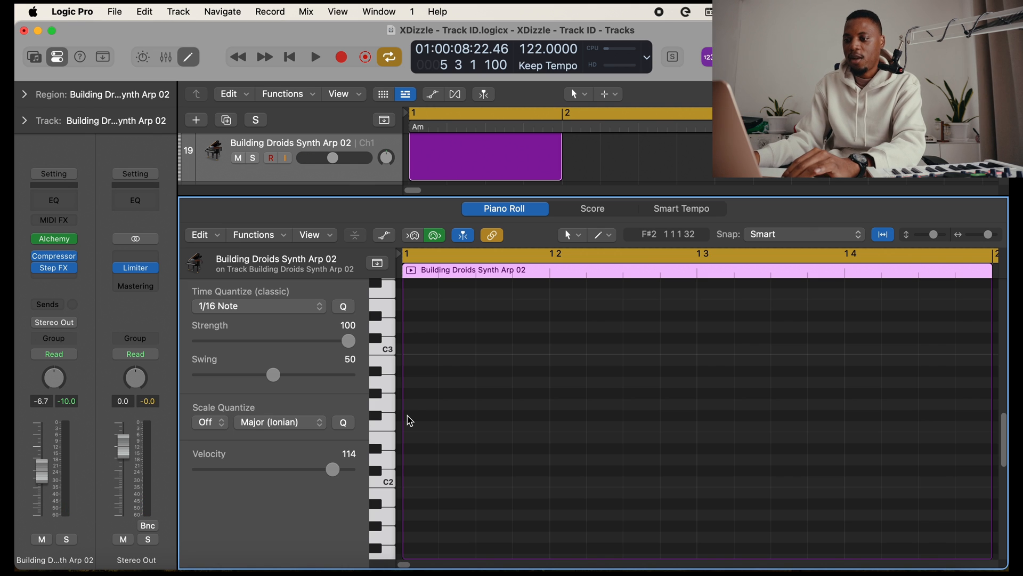
click(408, 416)
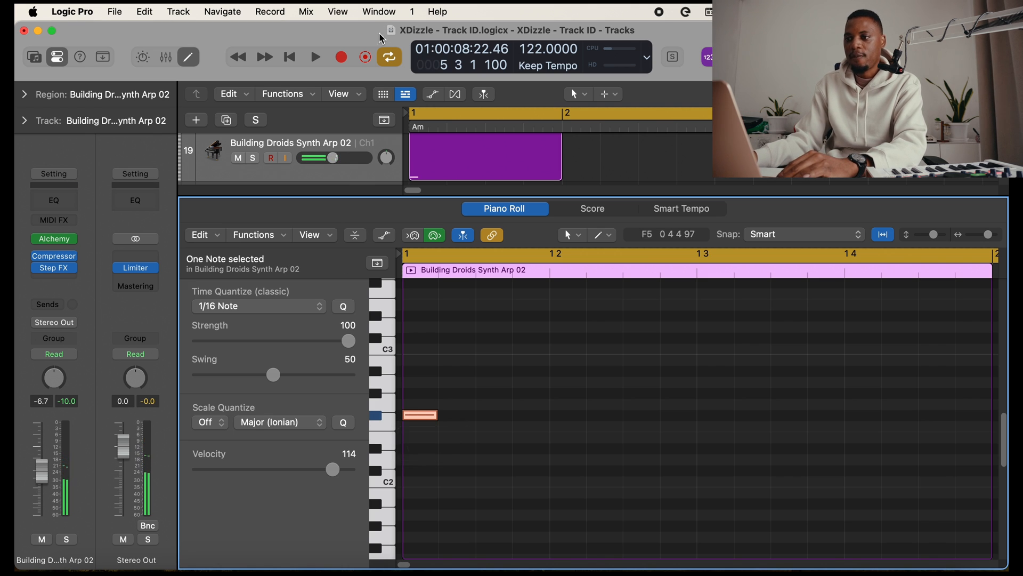
drag(332, 158, 343, 158)
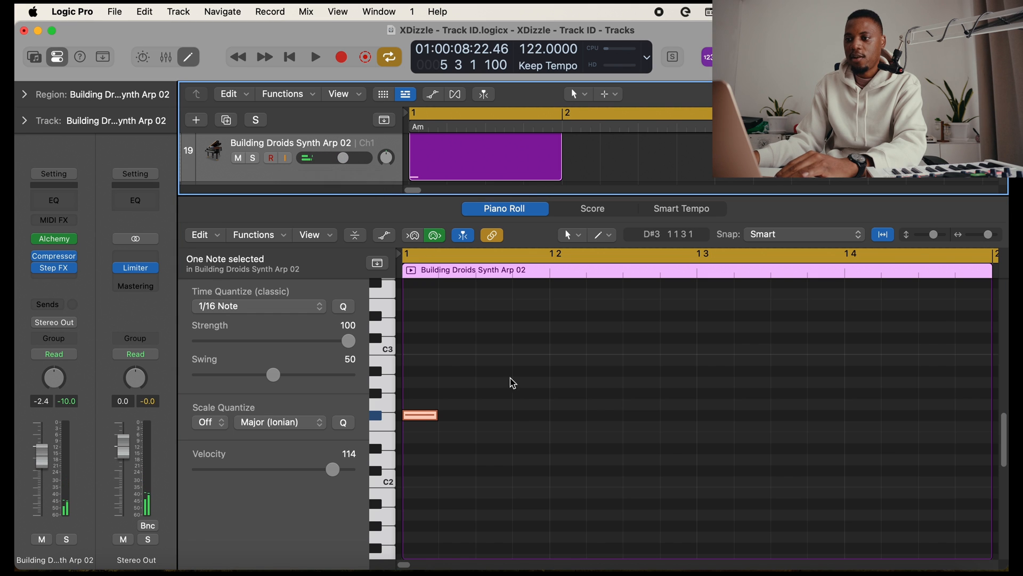
key(space)
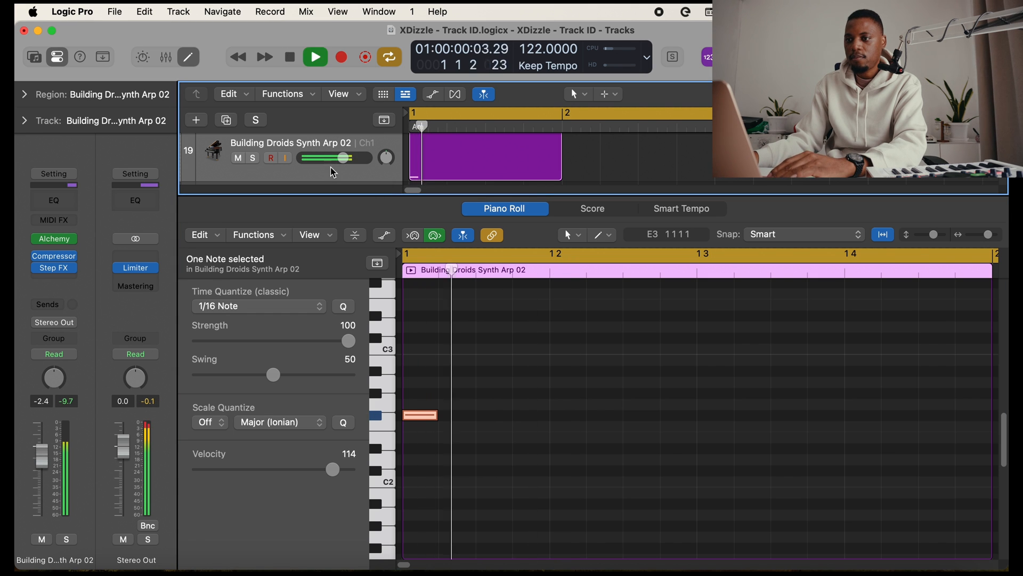
- Solo the Building Droids Synth Arp 02 track and play the first note
click(254, 159)
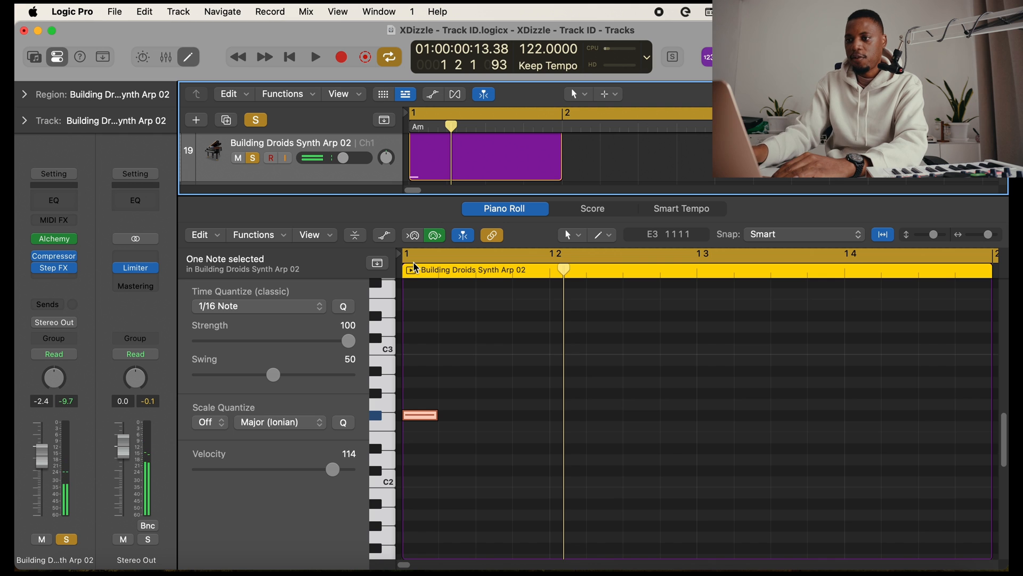
key(space)
key(space)
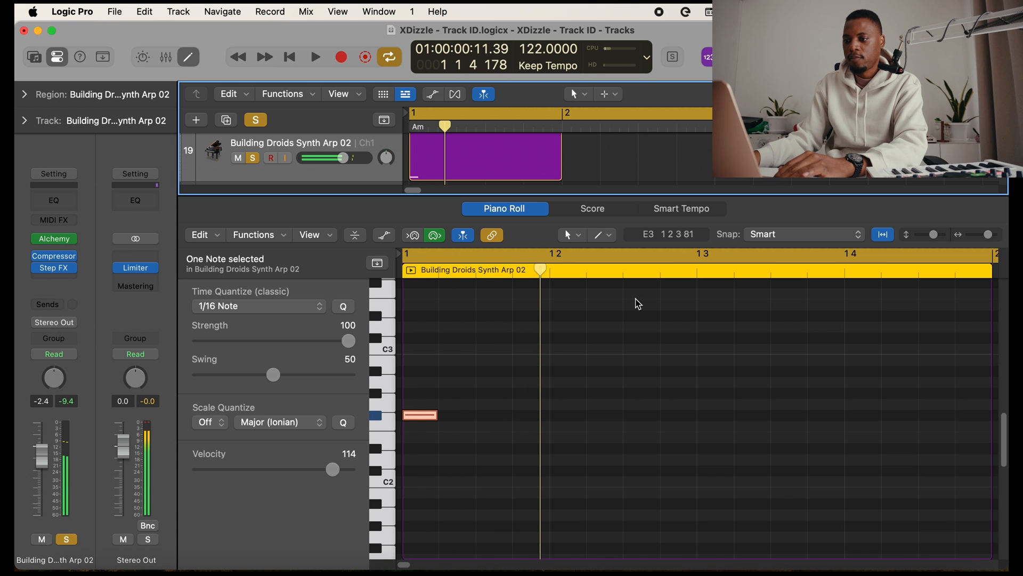
- Add a G2 note on the second eighth of beat 1 and play the pattern
super+click(482, 404)
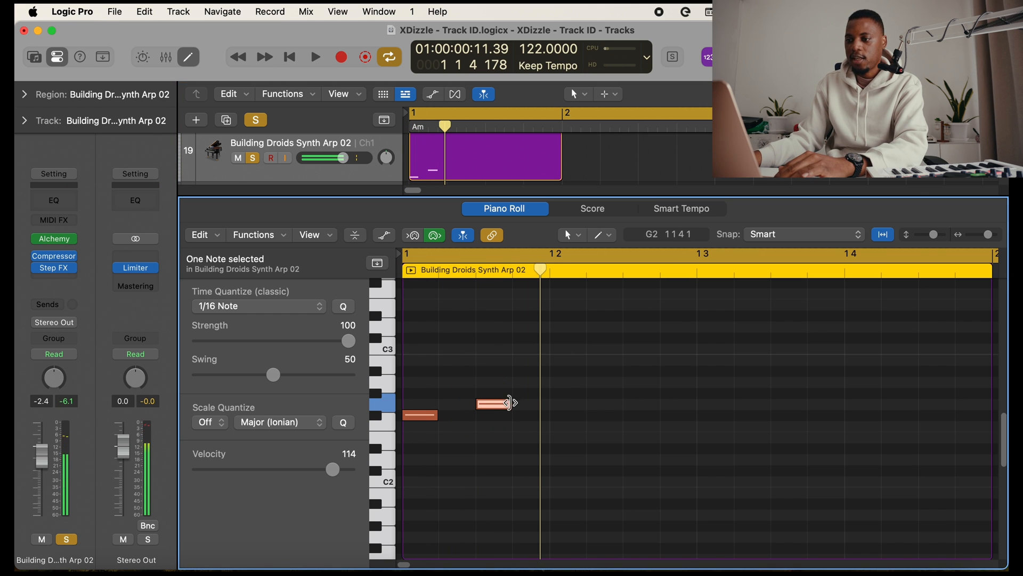
key(space)
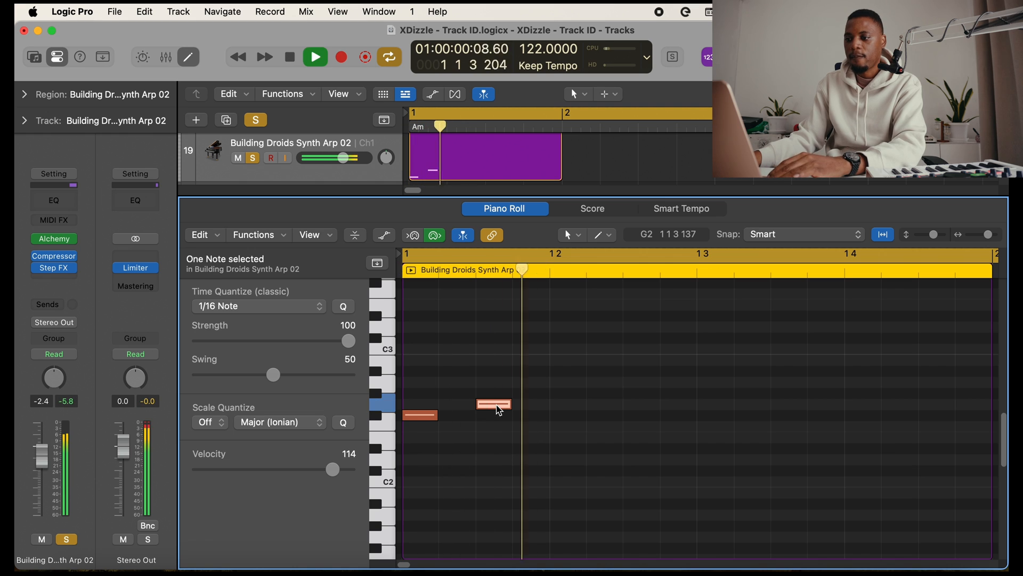
key(space)
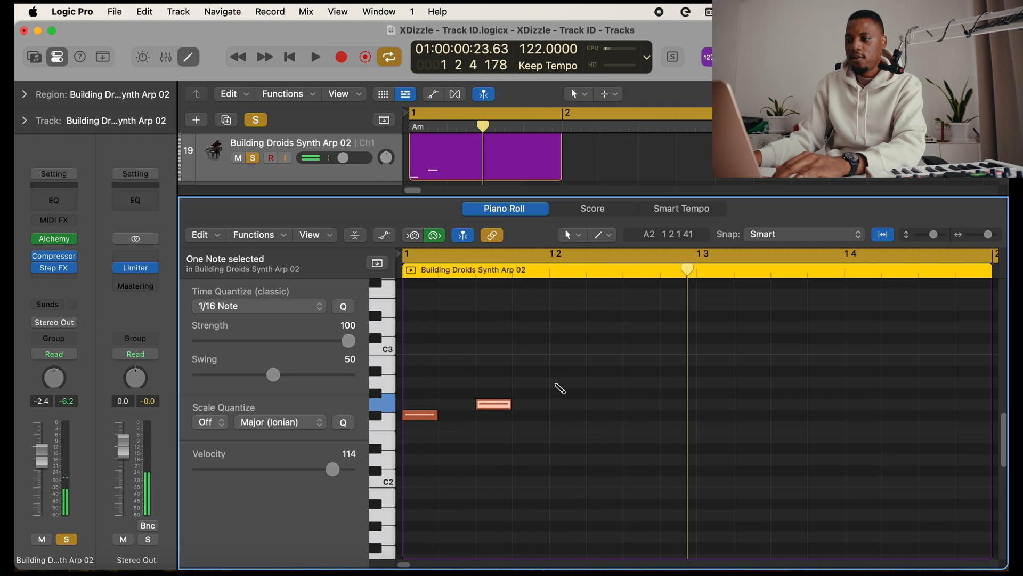
- Add a G#2 note on beat 2 and a G2 note on the second eighth of beat 2, auditioning the pattern
super+click(557, 384)
key(space)
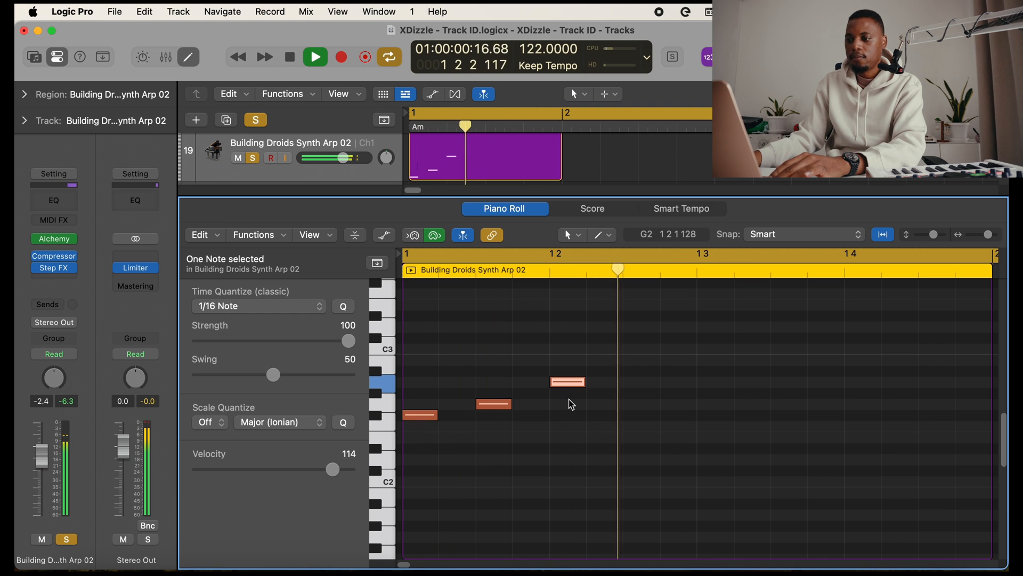
drag(568, 385, 568, 396)
key(space)
key(space)
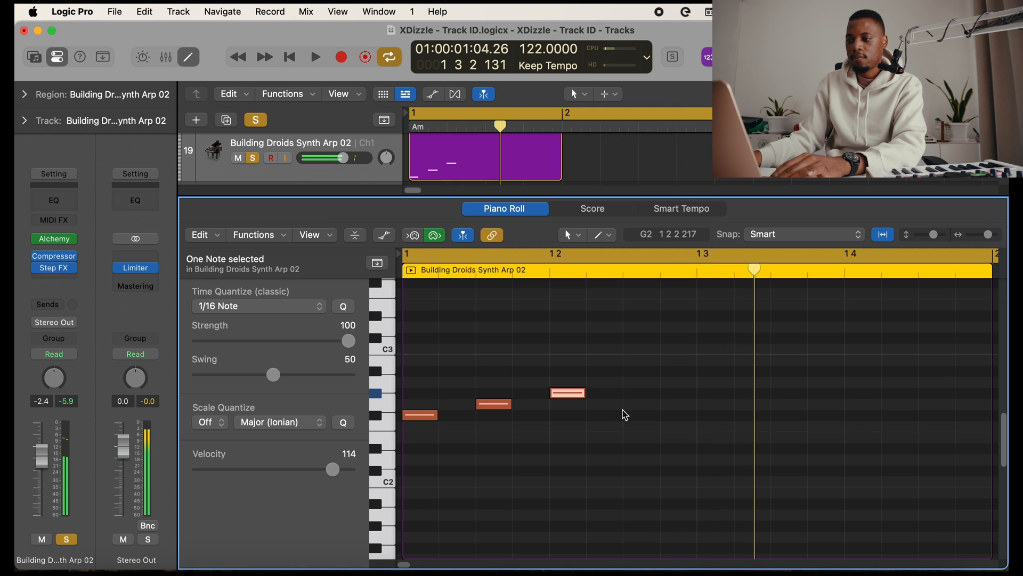
super+click(635, 405)
key(space)
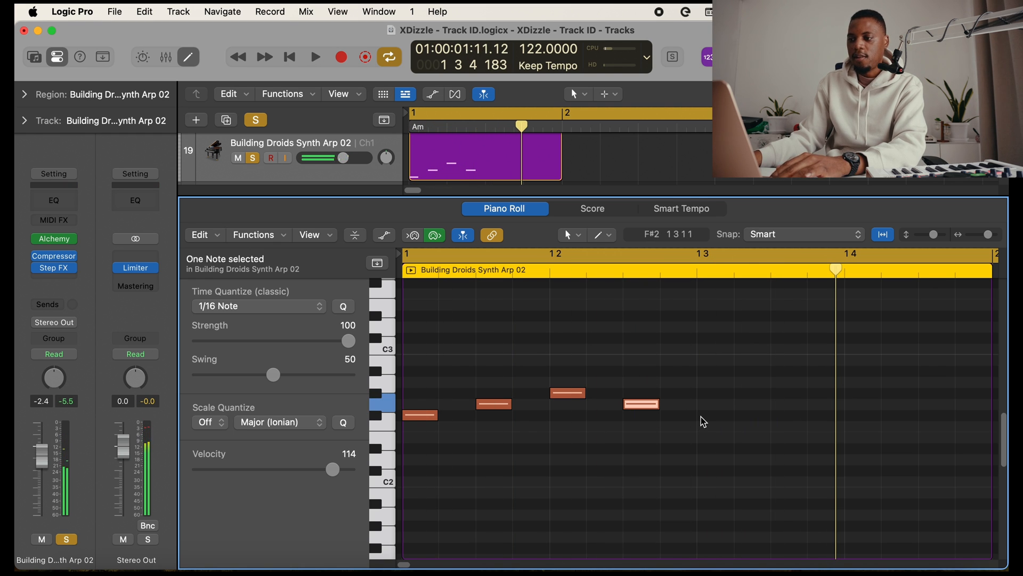
- Duplicate the four notes to begin at beat 3 and play the full bar
drag(674, 457, 419, 376)
drag(425, 423, 723, 422)
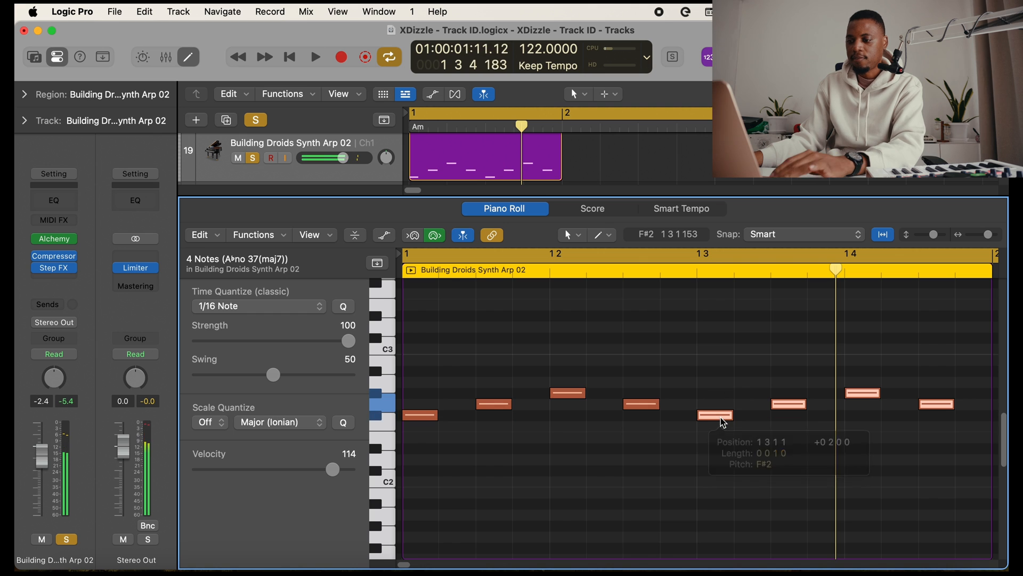
key(space)
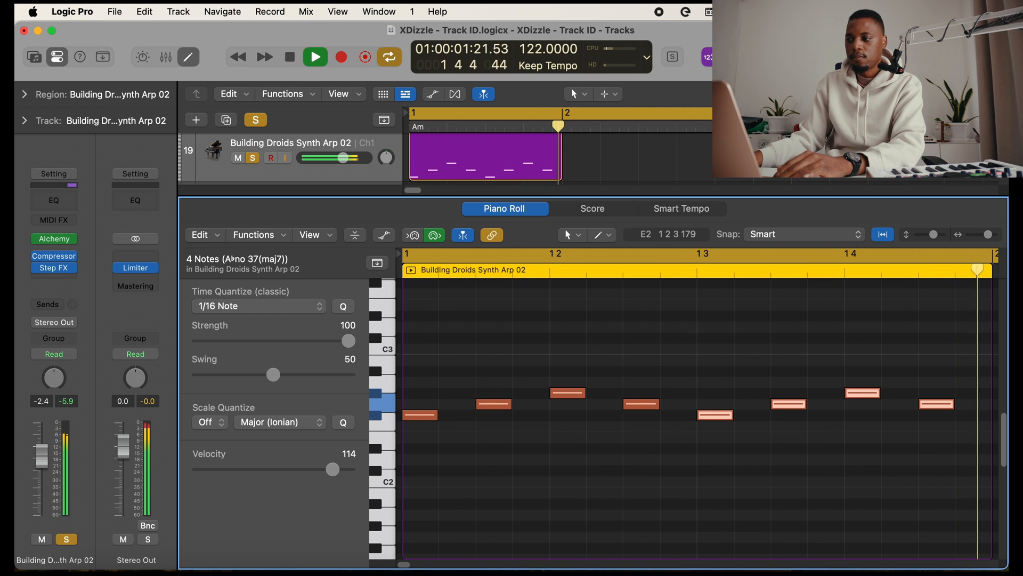
key(space)
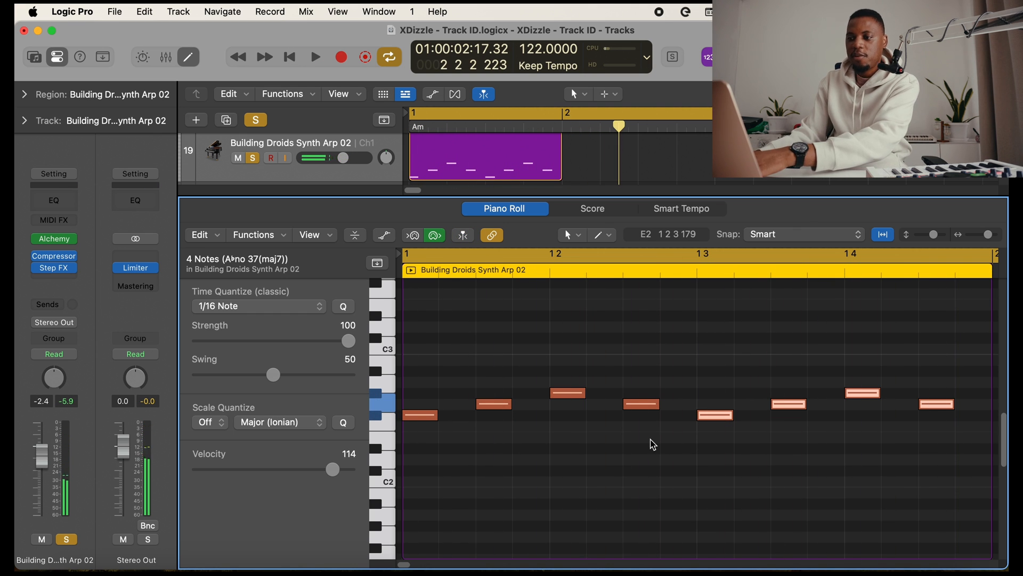
- Return the playhead to the start and delete every note except the first F#2
key(Return)
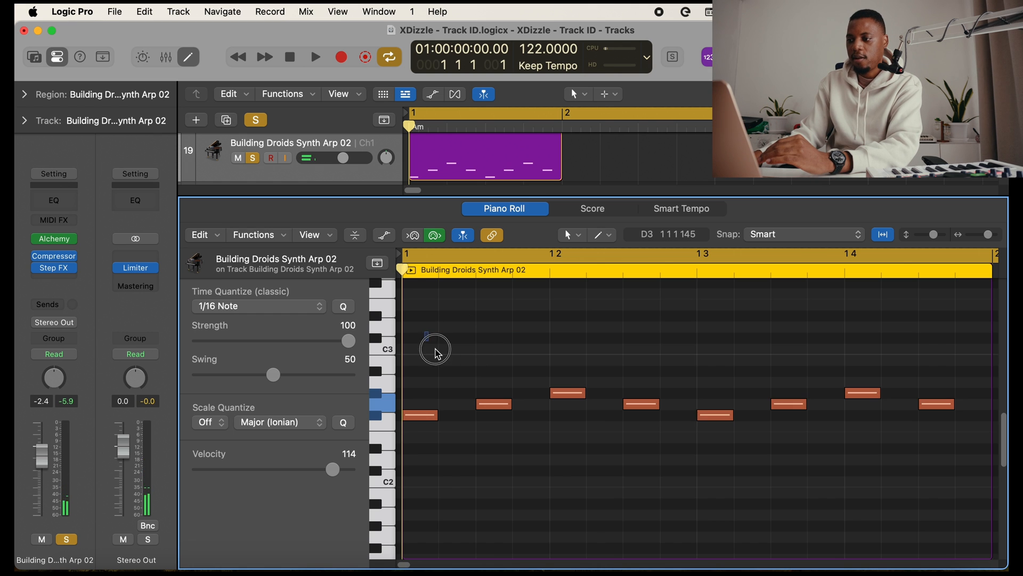
drag(434, 347, 587, 407)
drag(472, 337, 953, 450)
key(Delete)
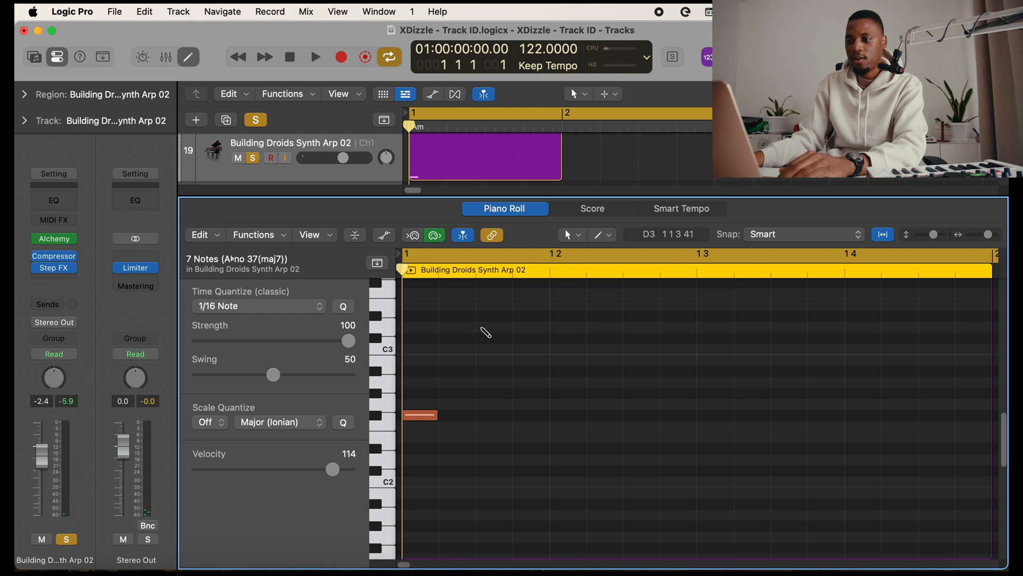
- Add a D3 note on the second eighth of beat 1 and an F2 note on beat 2, auditioning the pattern
click(482, 327)
key(space)
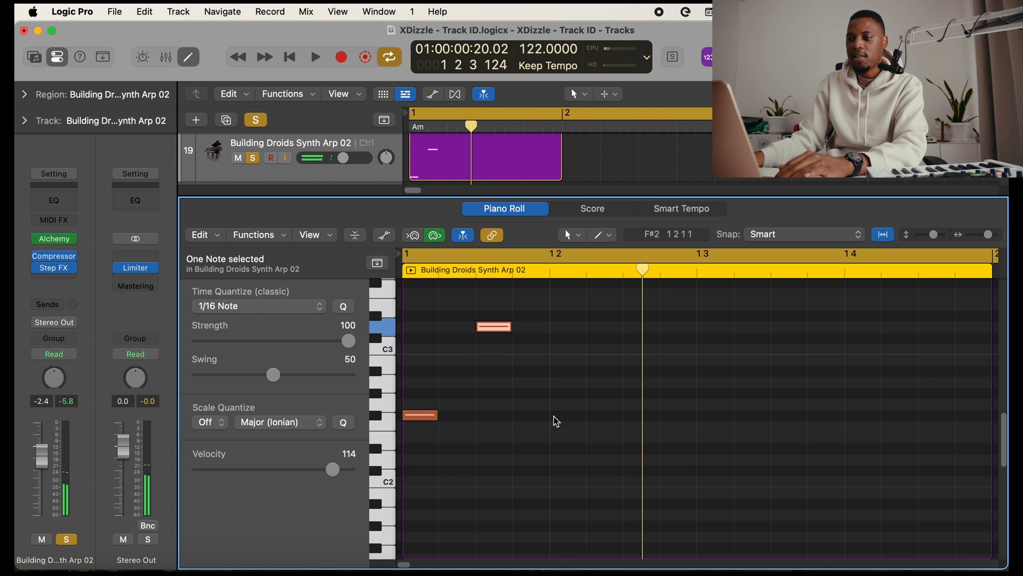
key(space)
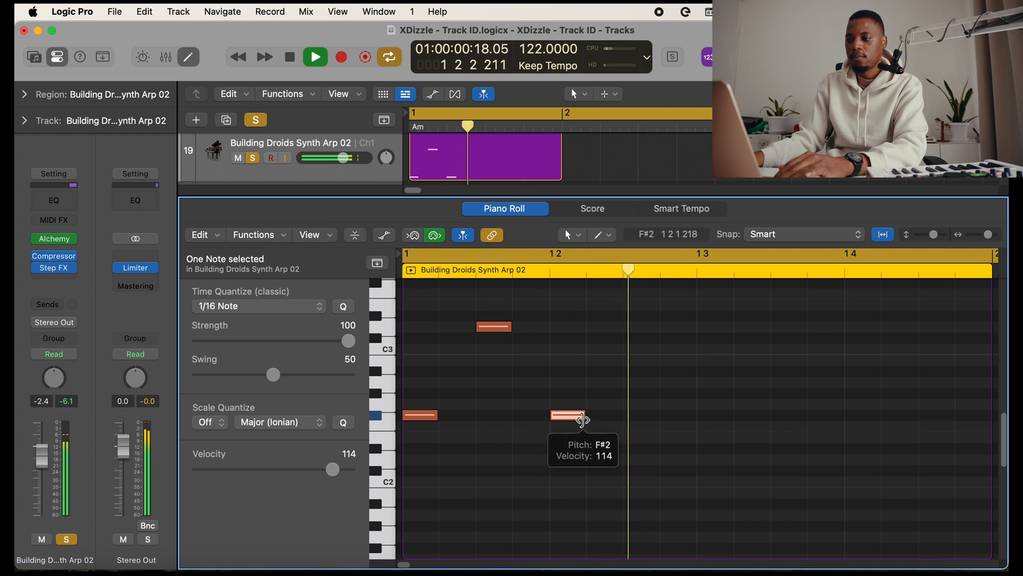
key(space)
key(space)
mouse_move(569, 420)
mouse_down()
mouse_move(568, 440)
mouse_move(574, 427)
mouse_up()
key(space)
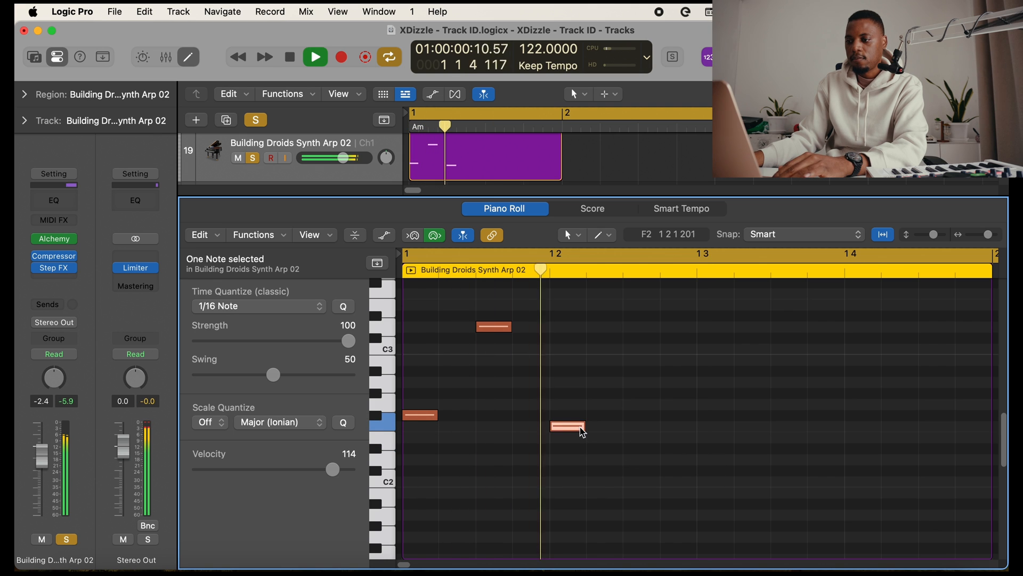
key(space)
key(space)
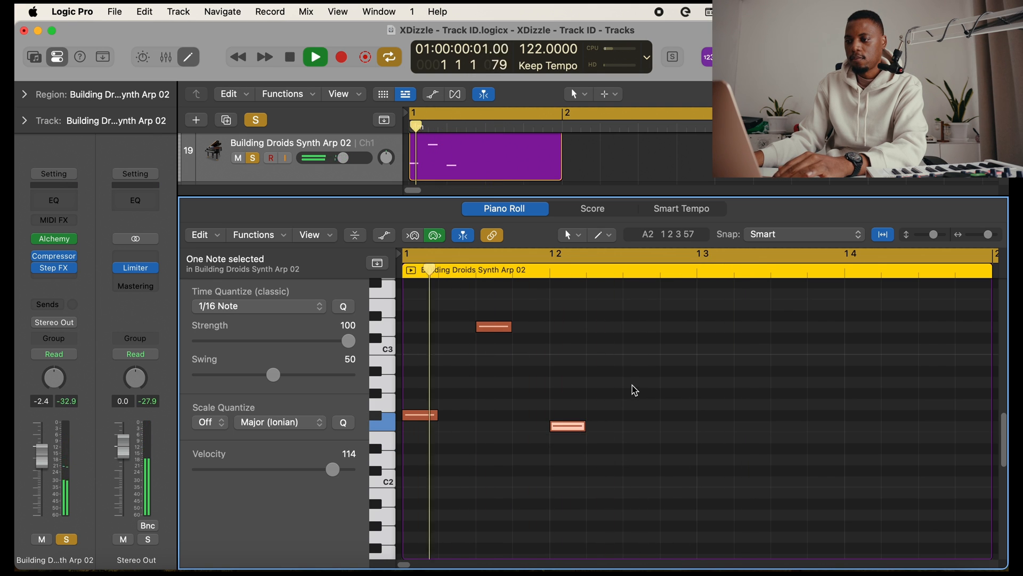
- Add a G#2 note on the second eighth of beat 2 and play the pattern
super+click(641, 384)
drag(644, 396, 648, 405)
key(space)
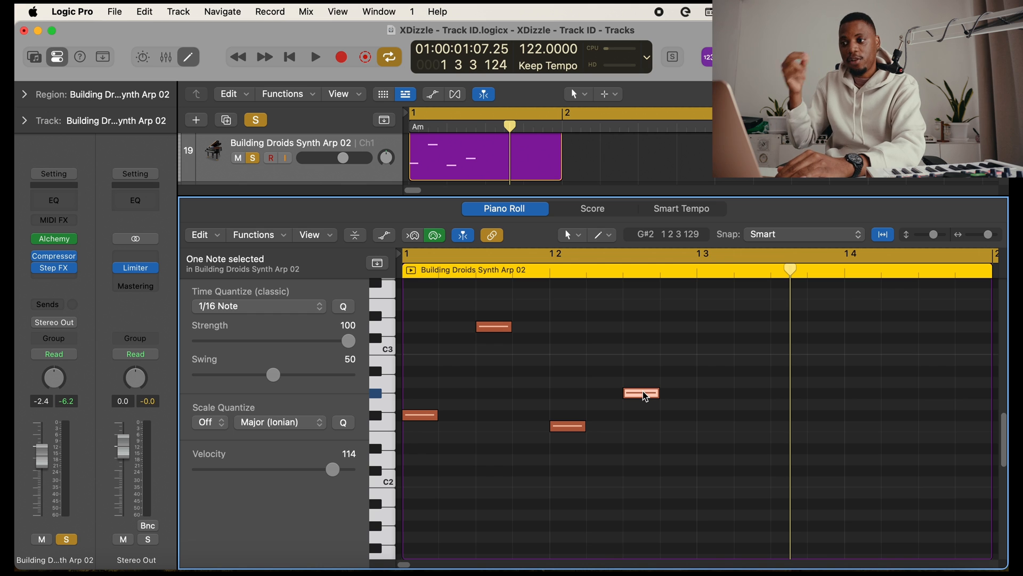
key(space)
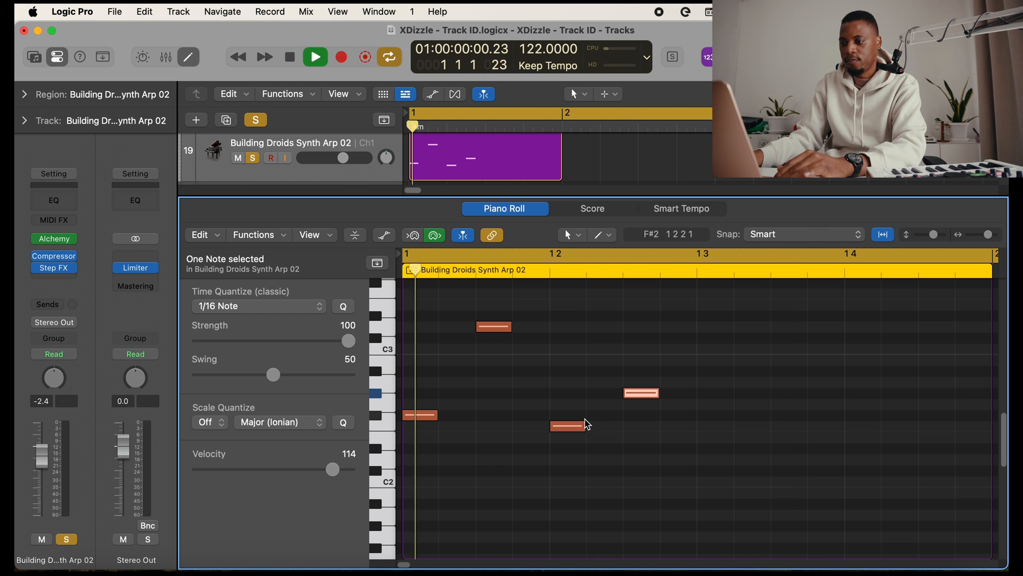
- Raise the F2 note on beat 2 to A2, copy the four-note pattern to begin at beat 3, and audition it
drag(566, 426, 572, 385)
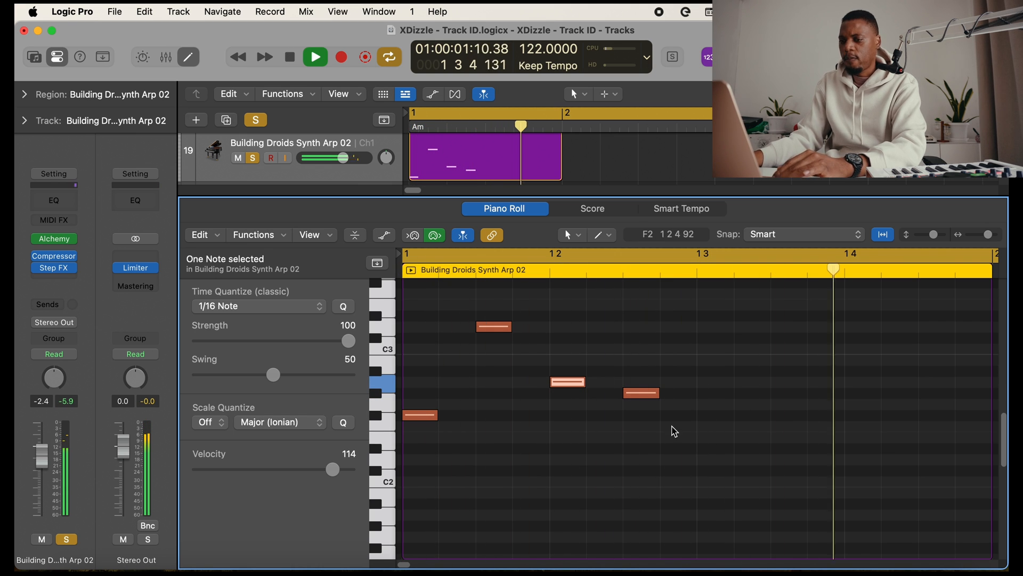
key(space)
click(663, 437)
drag(686, 444, 414, 299)
drag(437, 421, 718, 413)
key(space)
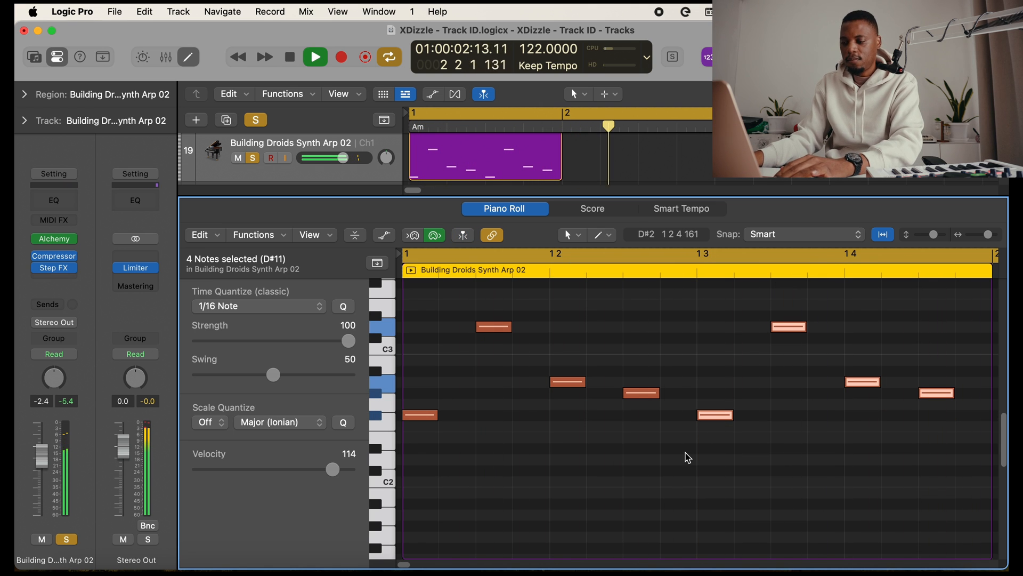
- Set the cycle range to bar 1 through bar 2, play the loop, and enlarge the tracks area slightly
click(544, 112)
drag(413, 115, 563, 113)
key(space)
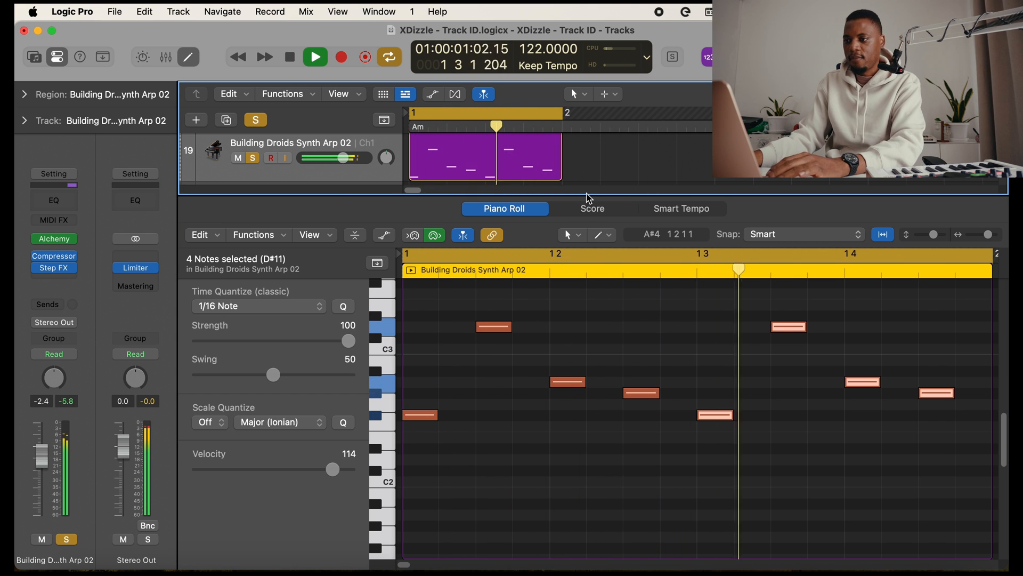
drag(581, 196, 580, 223)
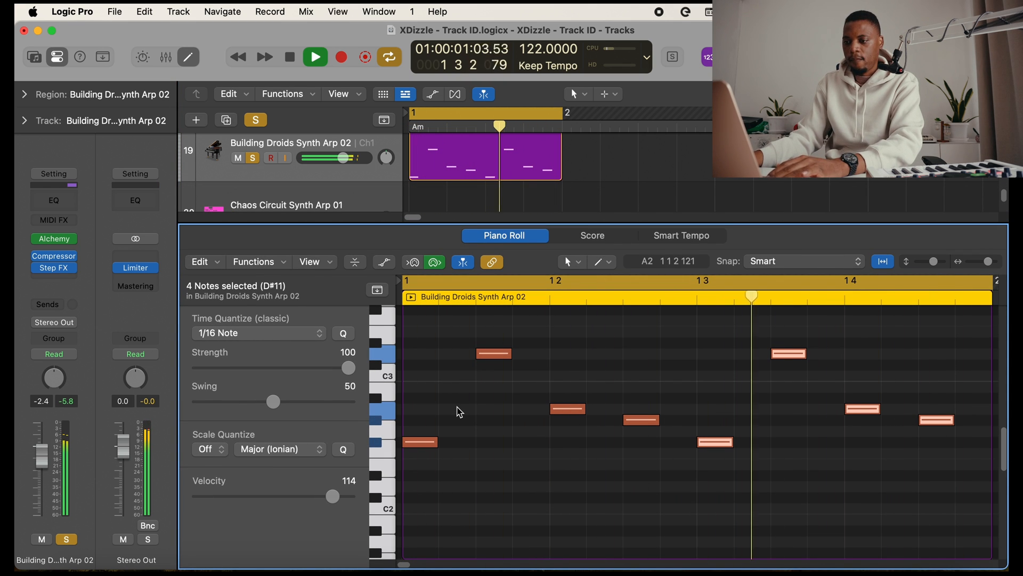
key(space)
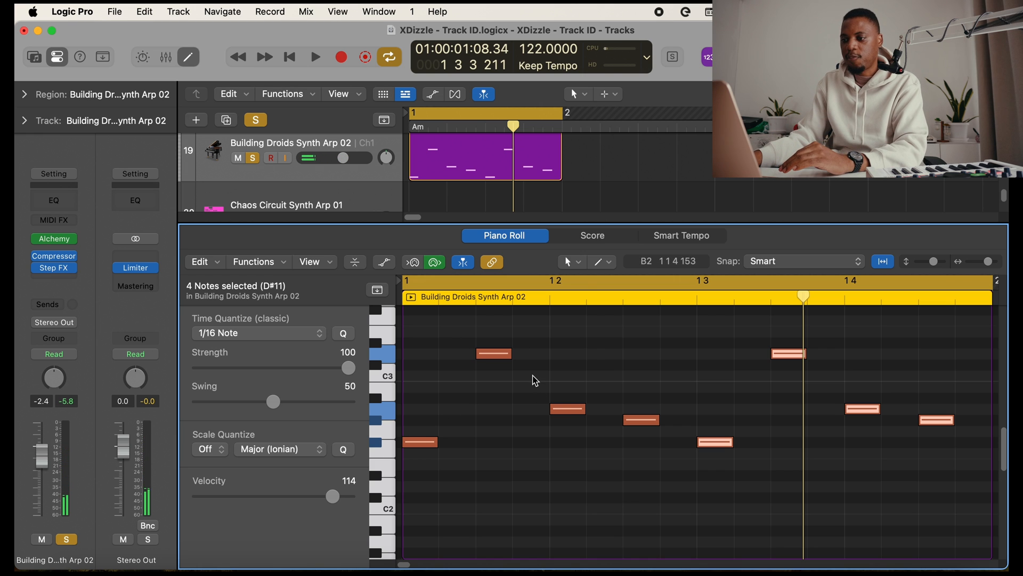
- Add a G#2 note on the second sixteenth of beat 1 and audition the pattern
super+click(451, 410)
key(space)
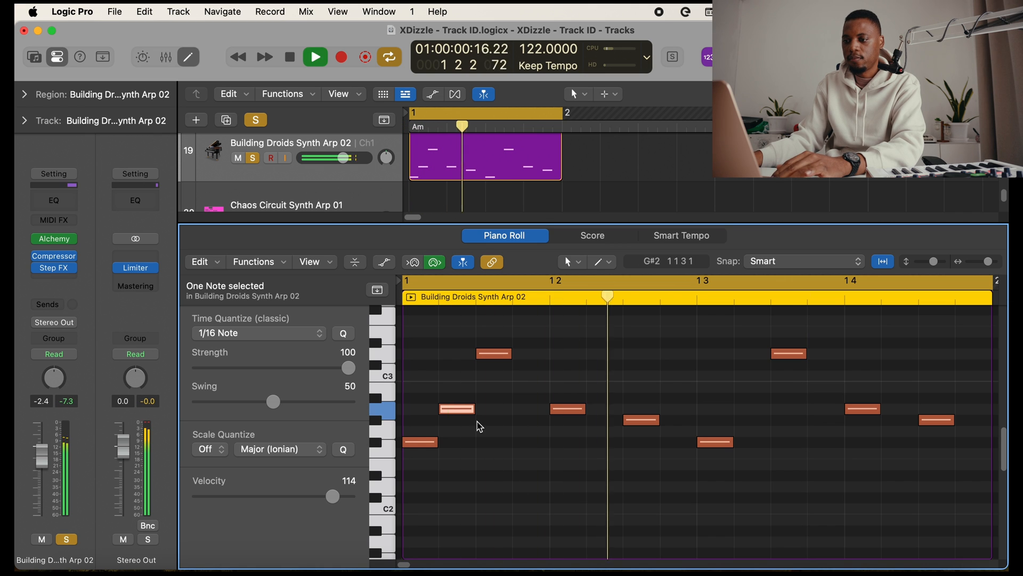
key(space)
click(460, 389)
mouse_move(461, 414)
mouse_down()
mouse_move(463, 403)
mouse_move(464, 424)
mouse_up()
key(space)
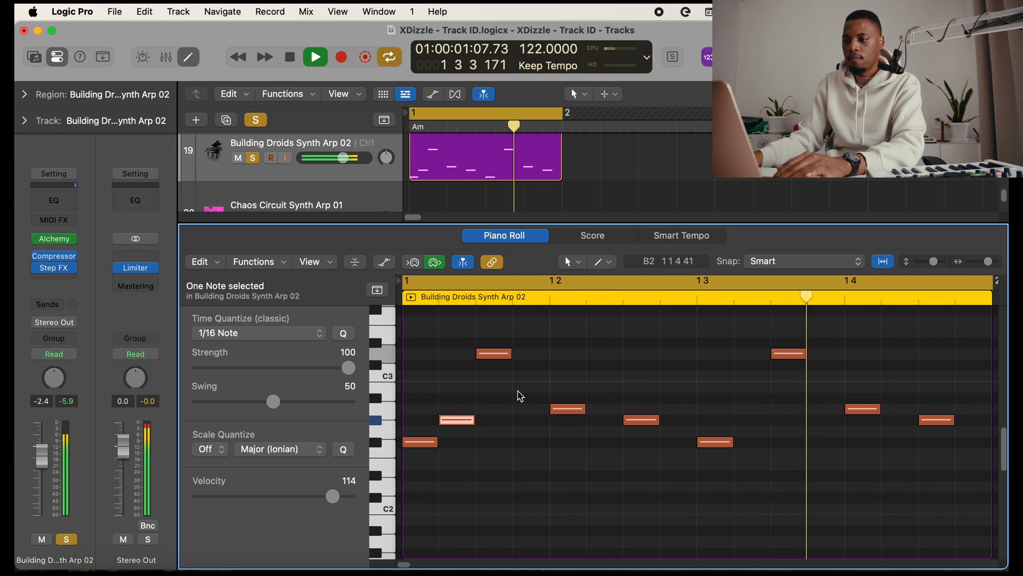
- Add another G#2 note on the fourth sixteenth of beat 1 and audition the loop
super+click(522, 388)
key(space)
drag(532, 393, 536, 425)
click(532, 410)
key(space)
key(space)
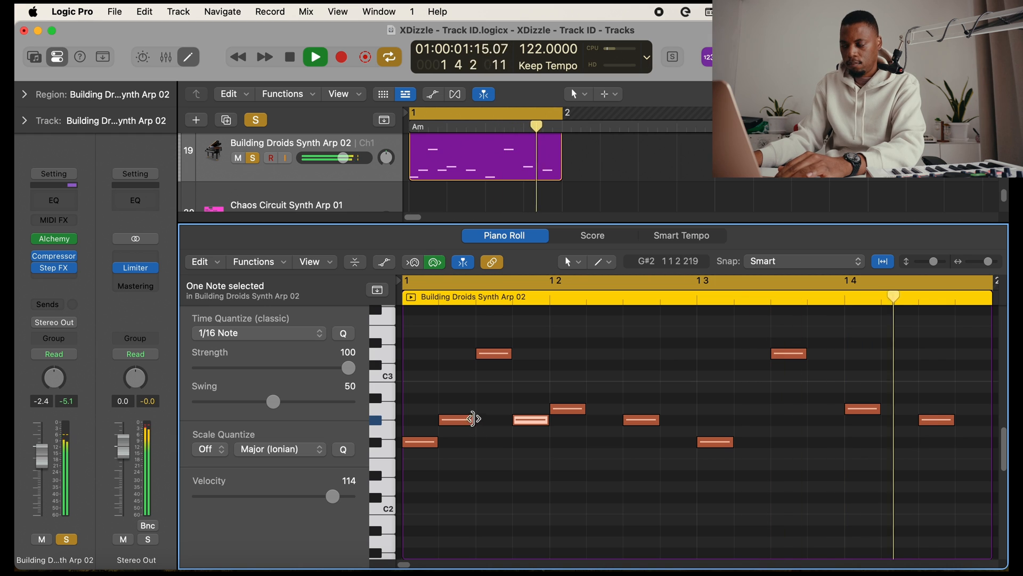
- Try lowering the D3 note in beat 3 to B2 during playback, then restore it to D3
drag(774, 355, 788, 388)
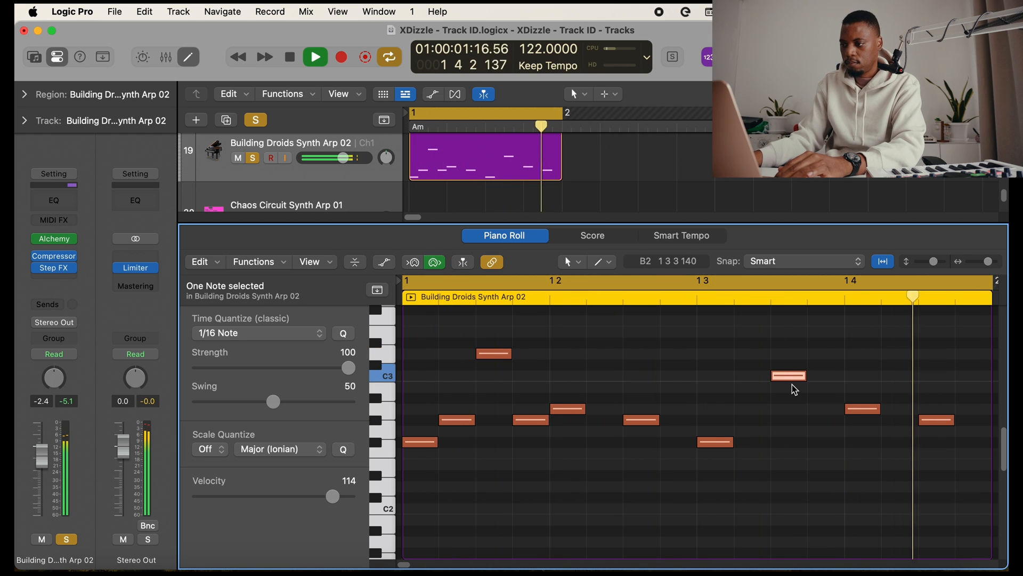
drag(794, 385, 792, 389)
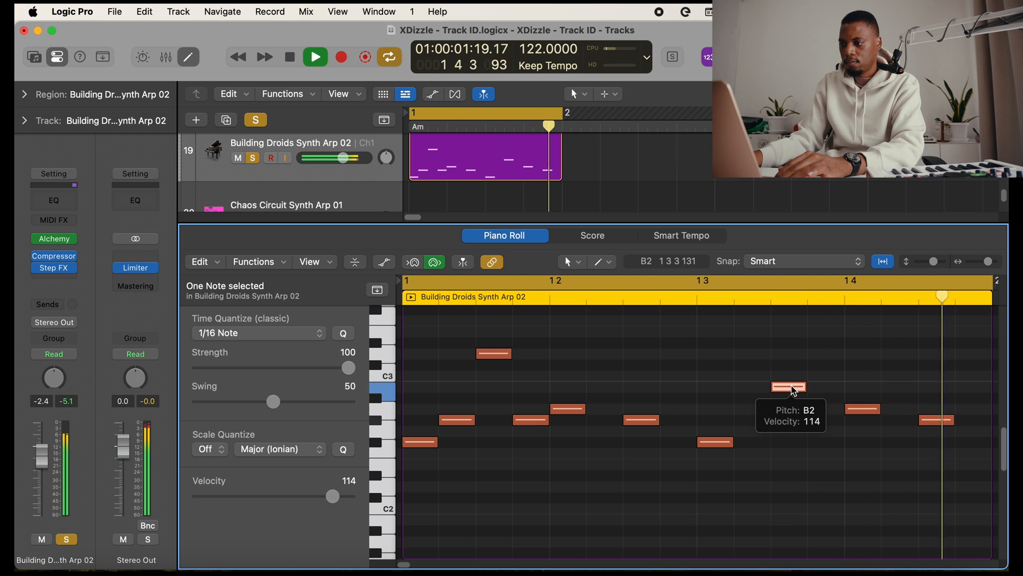
key(space)
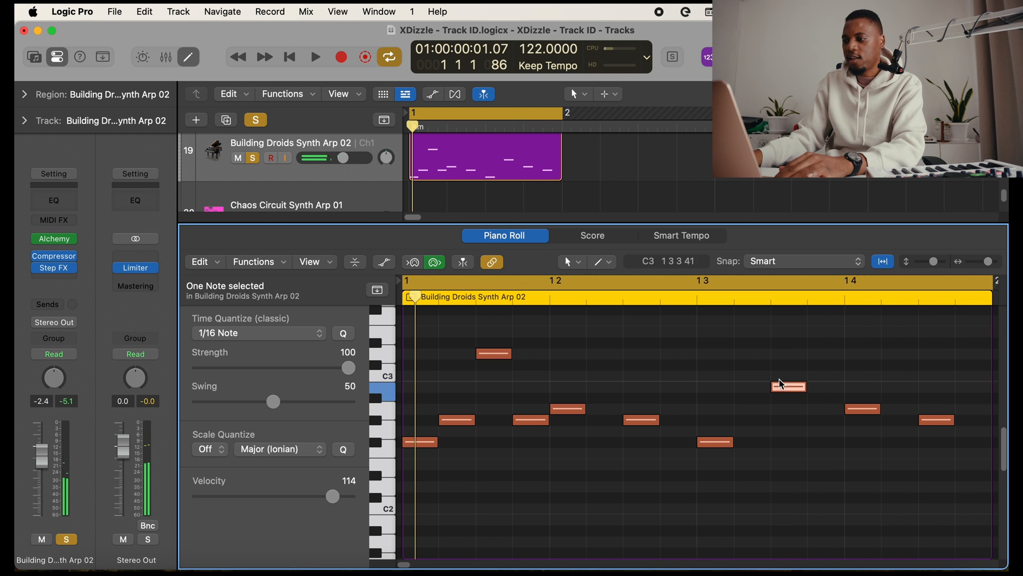
drag(786, 377, 783, 359)
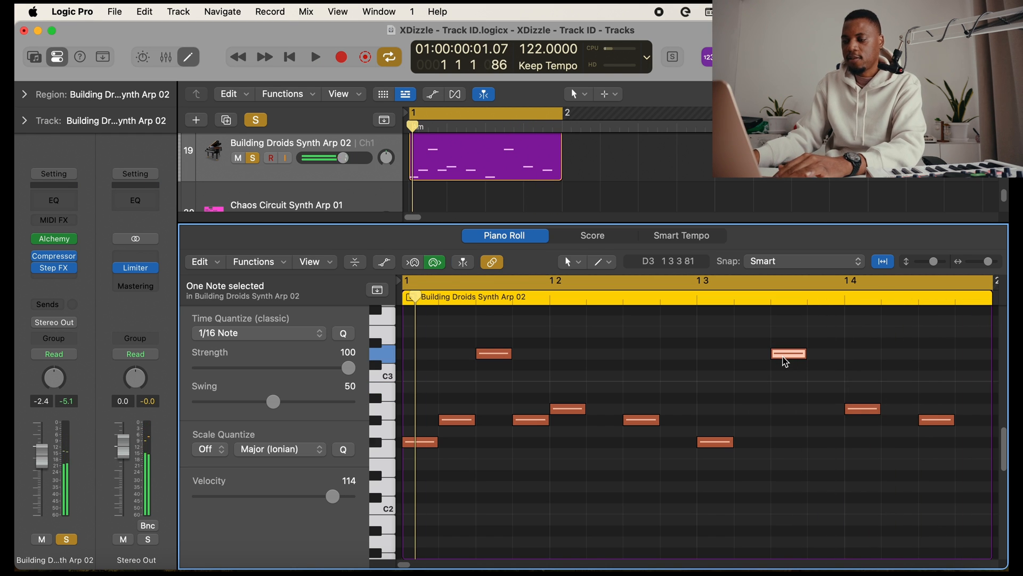
key(space)
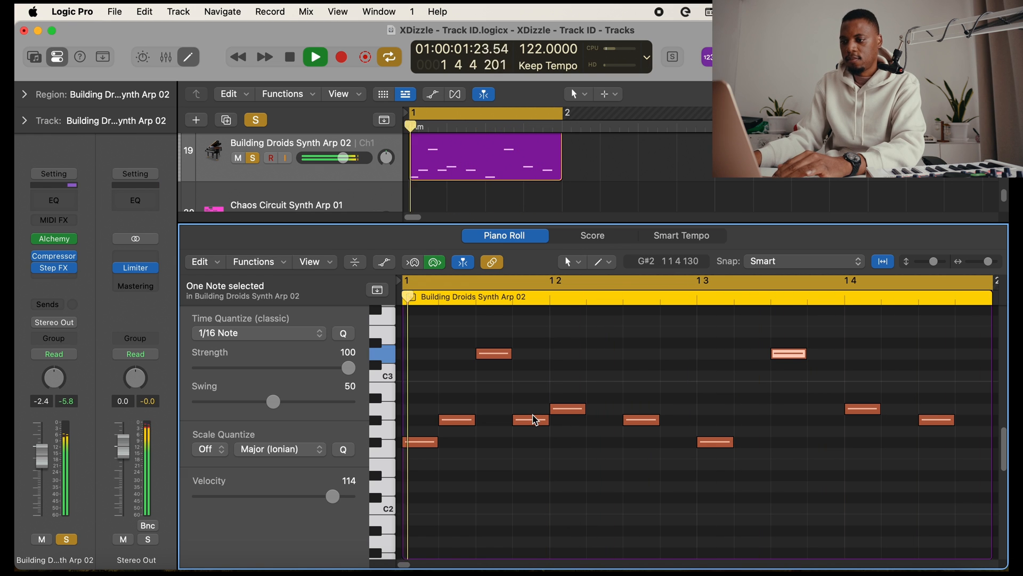
- Delete the two G#2 notes within beat 1 and play the pattern
key(space)
drag(459, 398, 520, 427)
key(Delete)
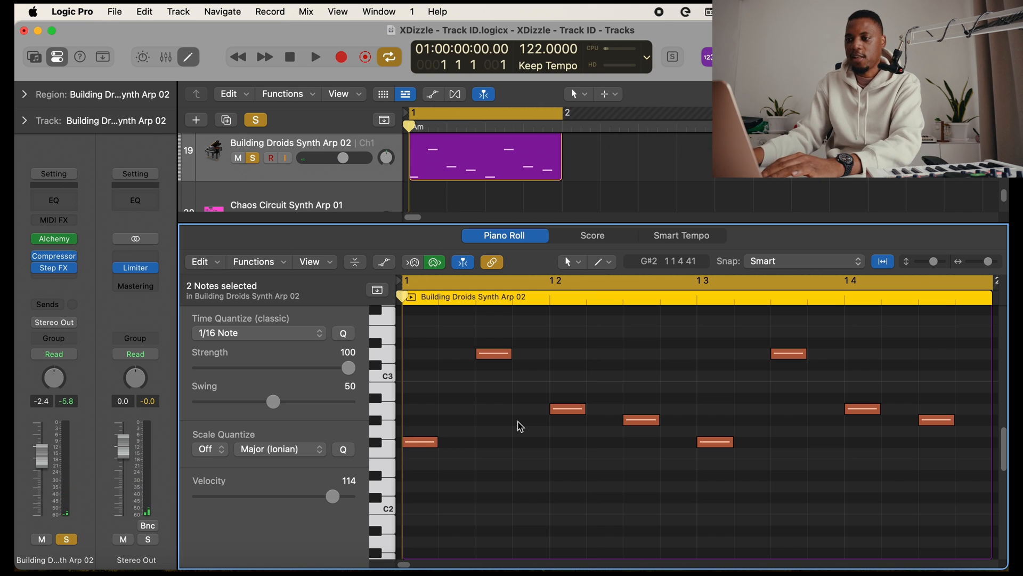
key(space)
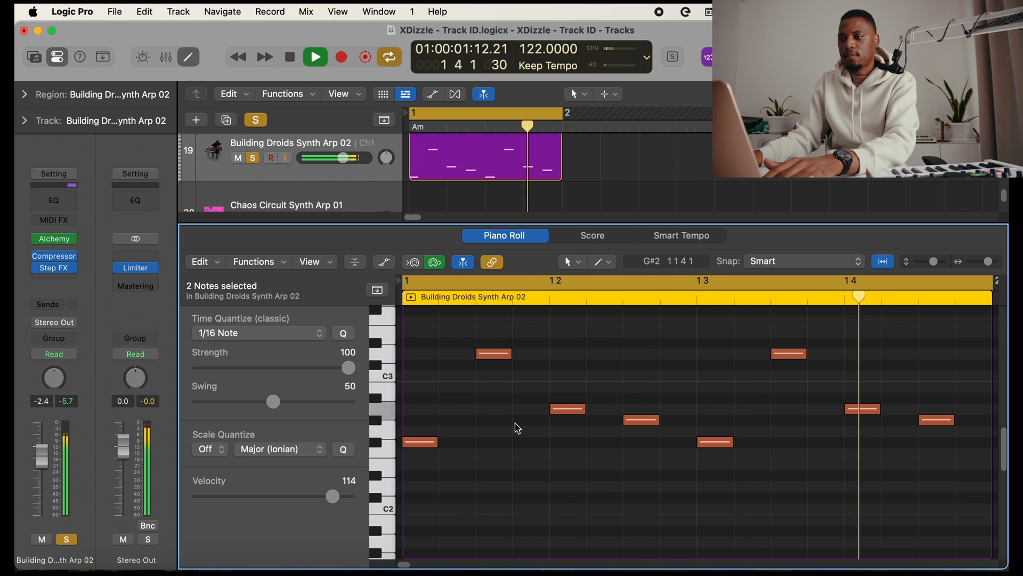
- Close the Piano Roll and loop the Building Droids Synth Arp 02 region through to bar 9
key(e)
key(space)
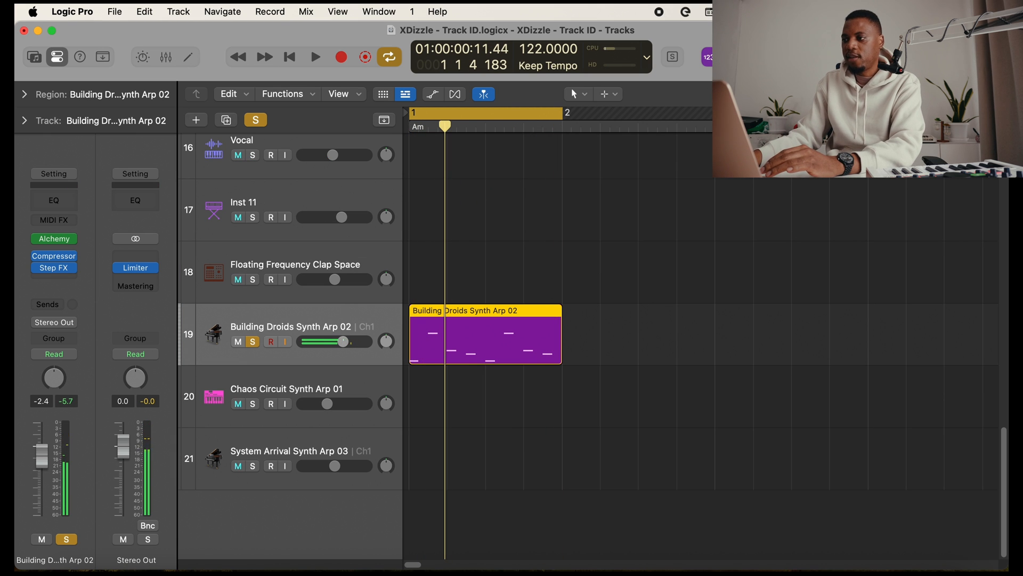
key(super+Left)
key(super+Left)
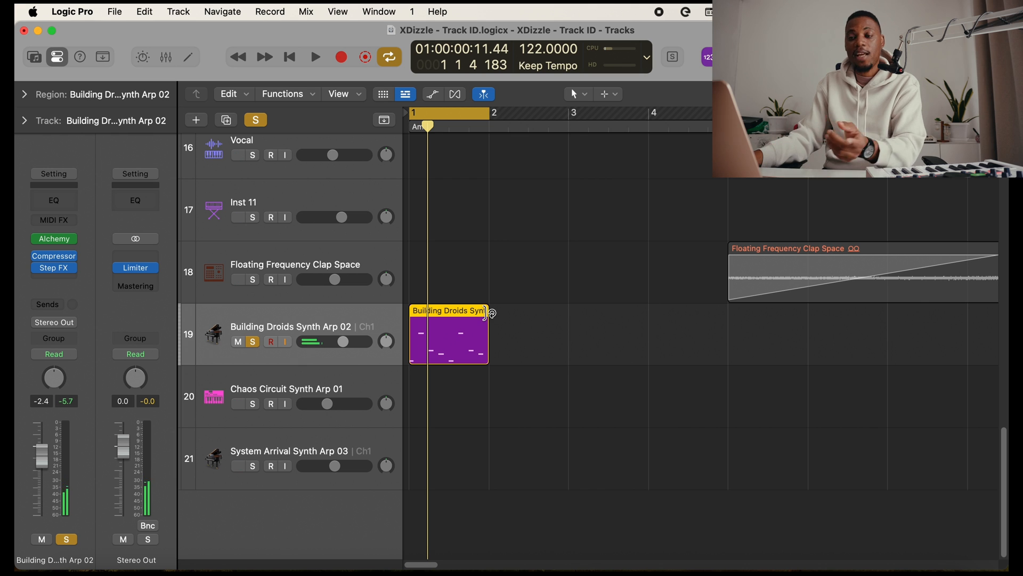
drag(492, 315, 877, 335)
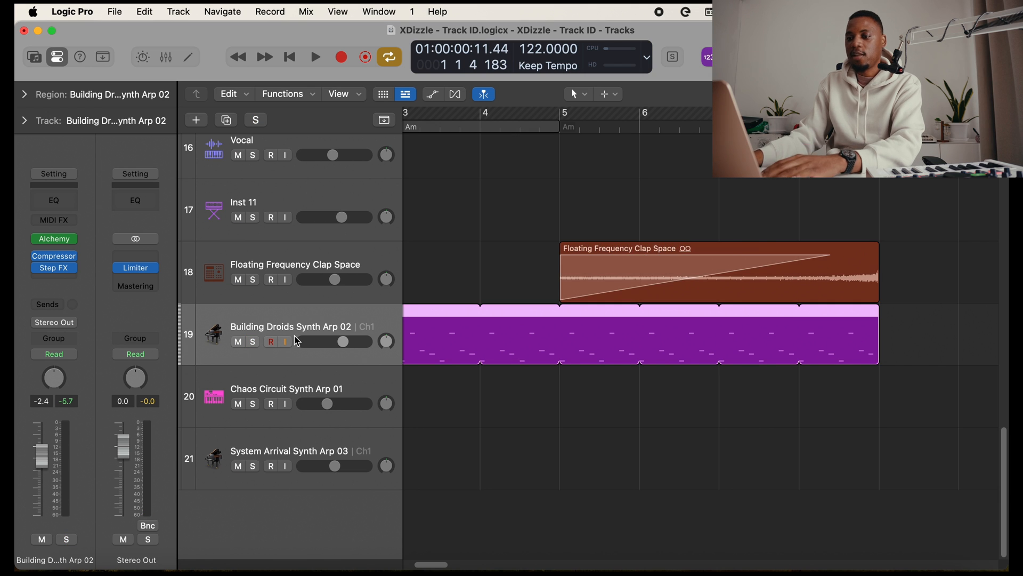
- Play the arrangement from bar 1 with cycle mode turned off and select the looped arp region
key(space)
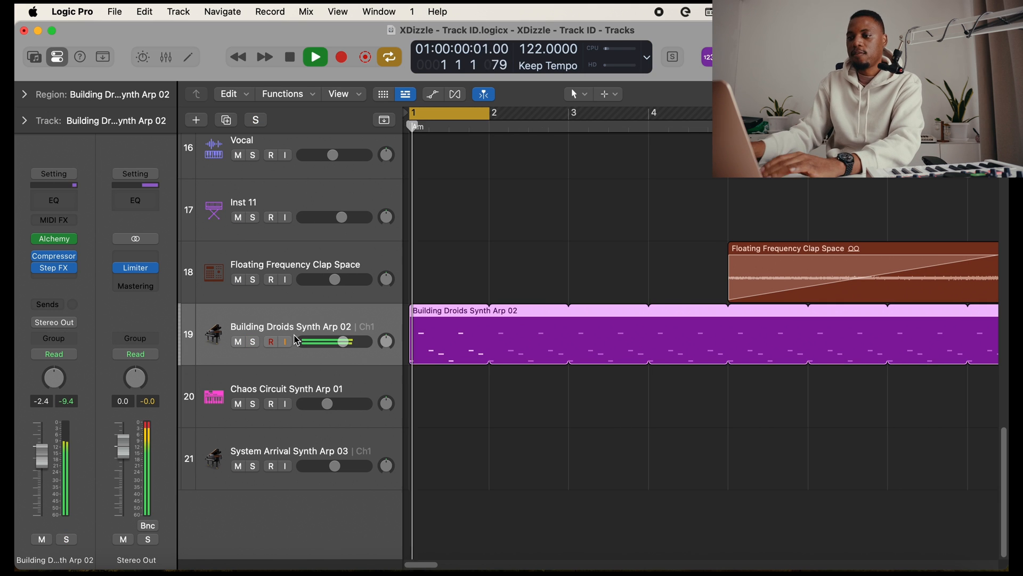
click(465, 110)
key(super+Left)
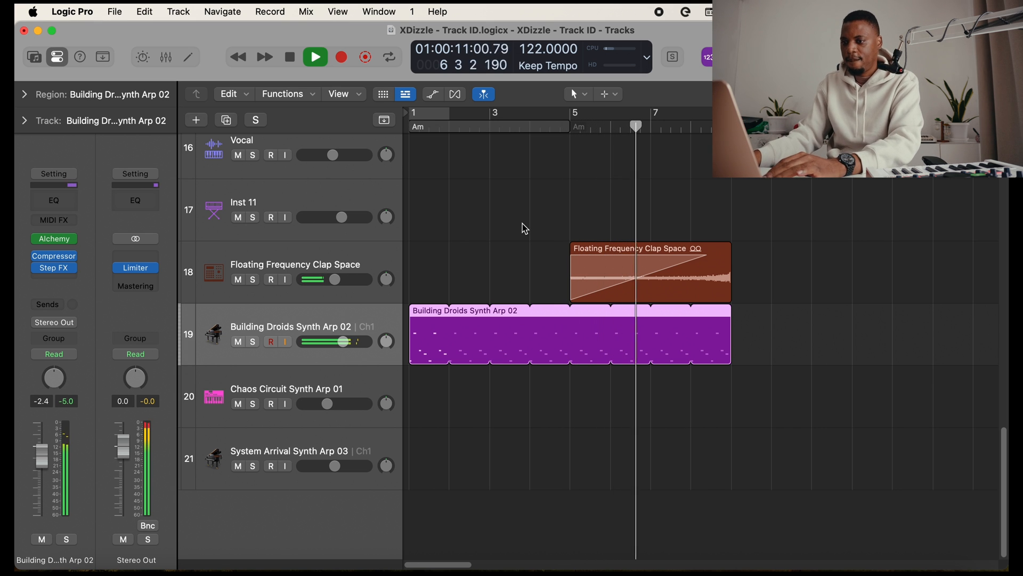
click(482, 224)
click(459, 331)
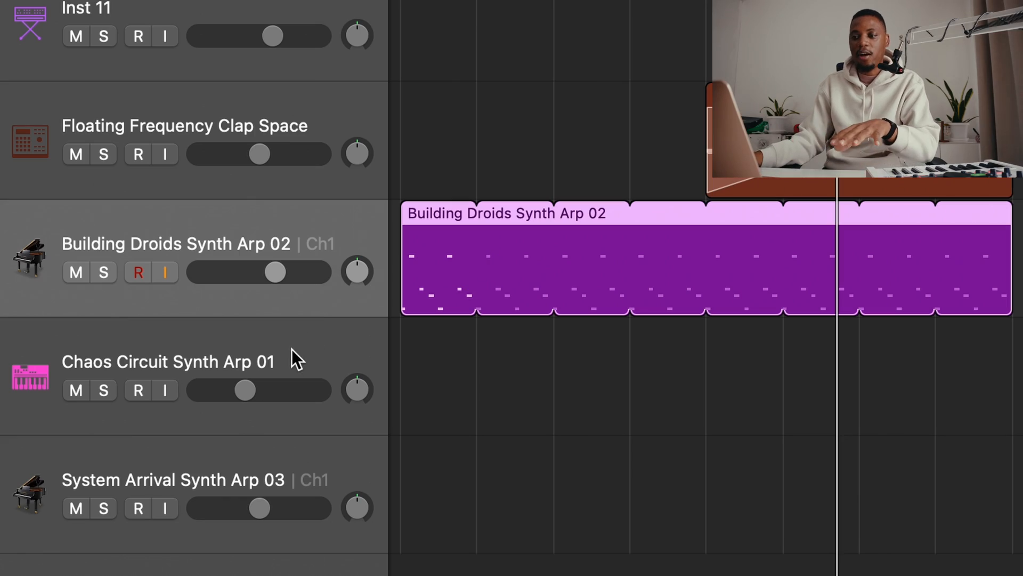
- Mute the Building Droids Synth Arp 02 track and copy its looped region only to the Chaos Circuit Synth Arp 01 track
click(294, 350)
click(297, 464)
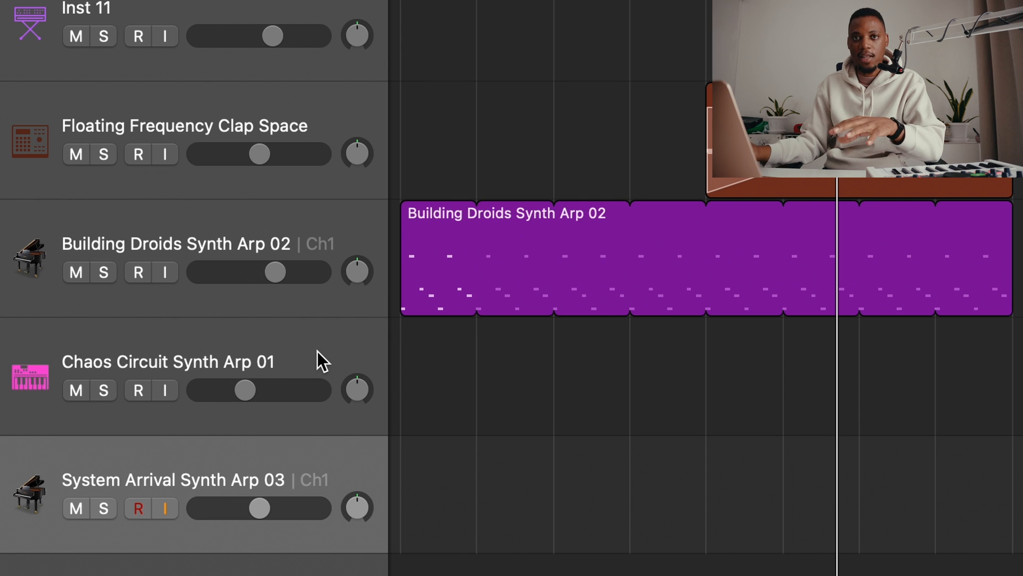
click(447, 282)
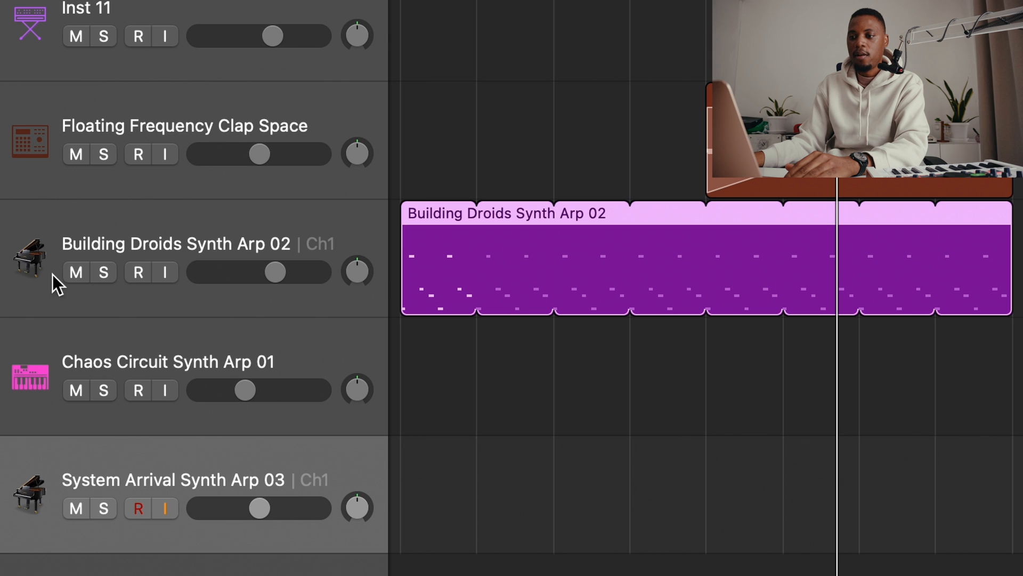
click(76, 272)
drag(456, 268, 439, 478)
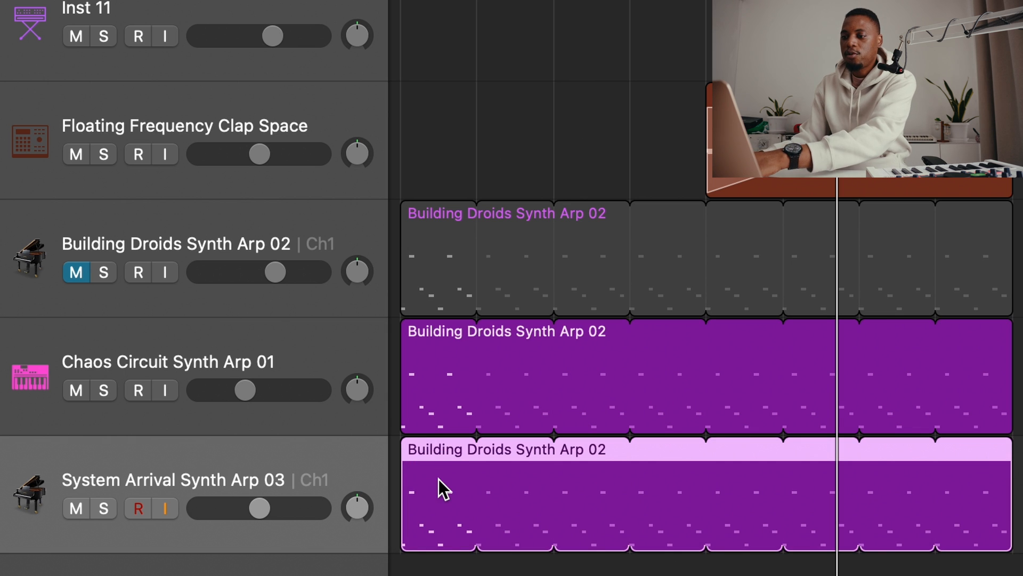
key(Delete)
- Audition the Chaos Circuit Synth Arp 01 track soloed, unsolo it, and raise its volume to about -4.8 dB
click(110, 393)
key(space)
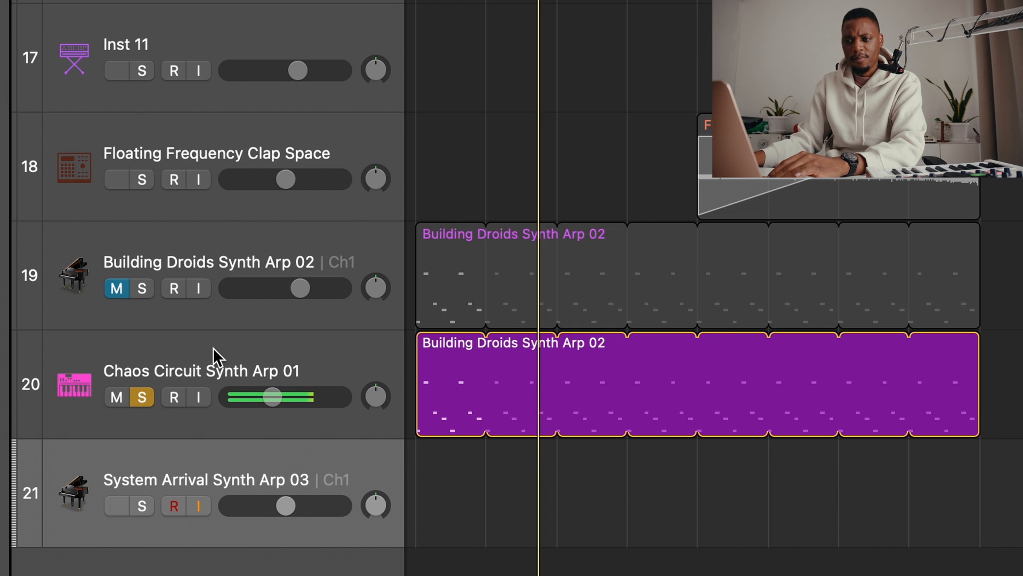
click(141, 396)
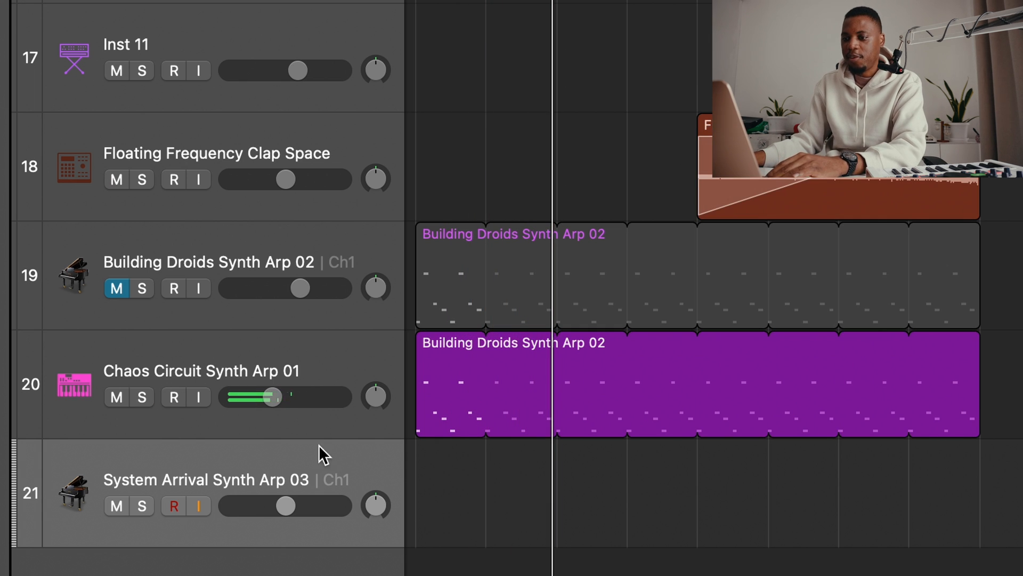
drag(271, 397, 313, 401)
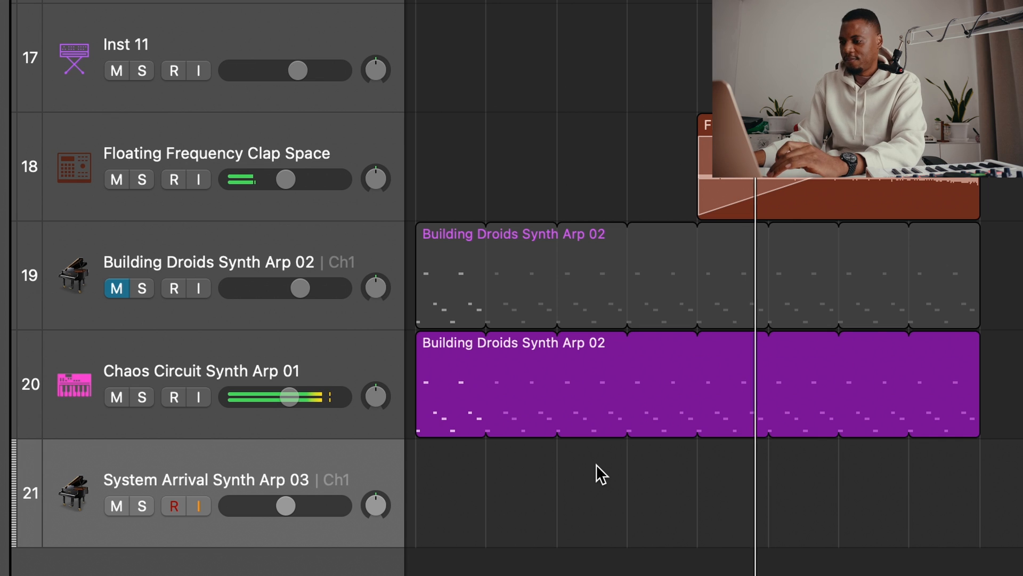
- Copy the arp region to the System Arrival Synth Arp 03 track and audition it at about -3.6 dB with Chaos Circuit muted
drag(454, 393, 452, 463)
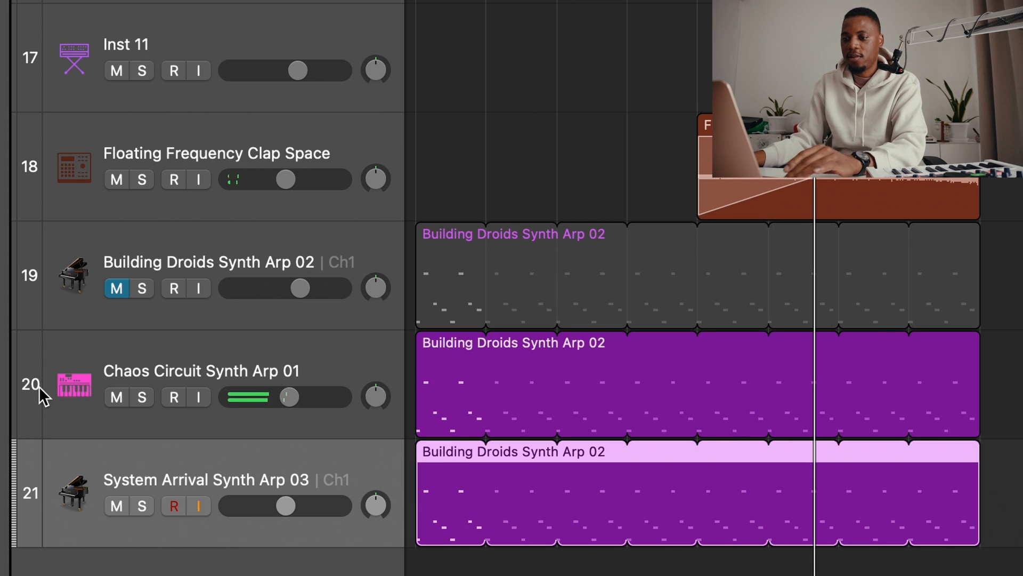
click(109, 397)
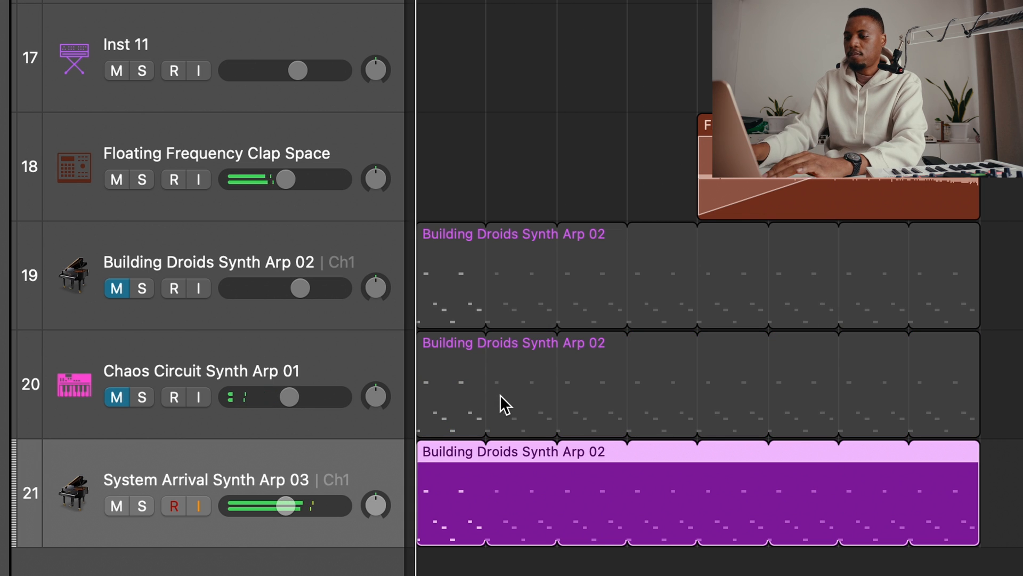
mouse_move(292, 511)
mouse_down()
mouse_move(308, 509)
mouse_move(296, 505)
mouse_up()
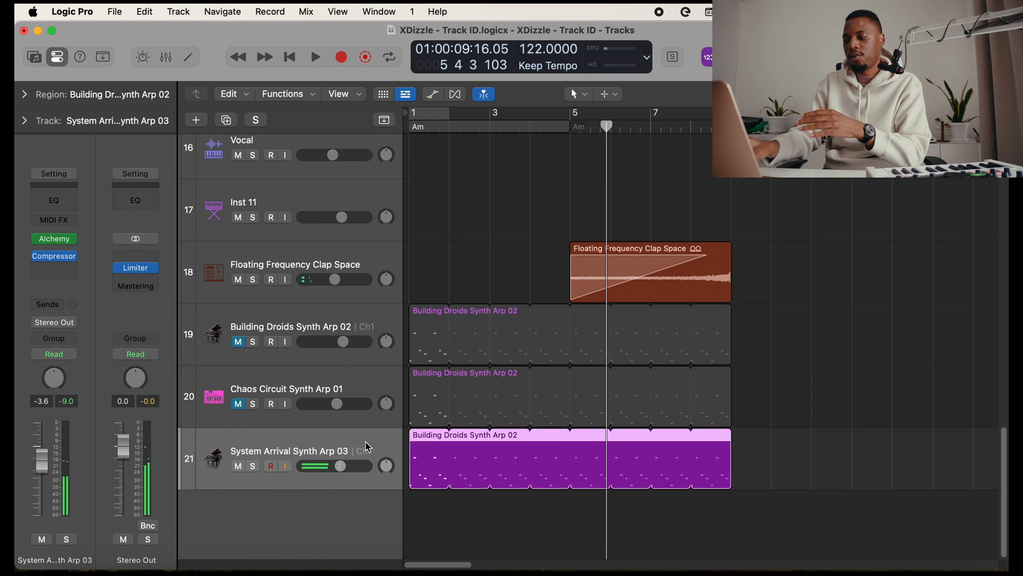
- Delete the System Arrival Synth Arp 03 track together with its region
key(Delete)
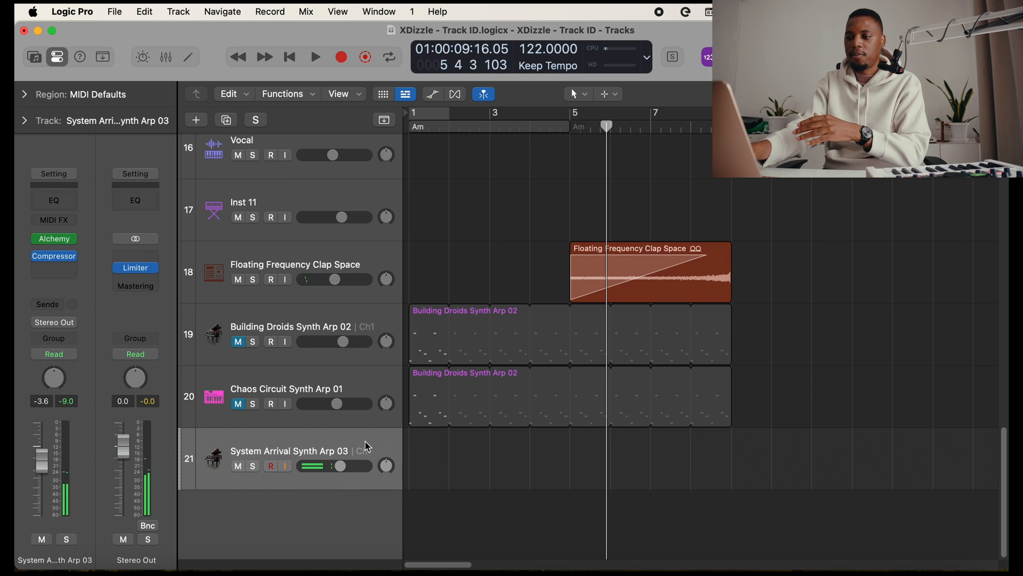
key(super+BackSpace)
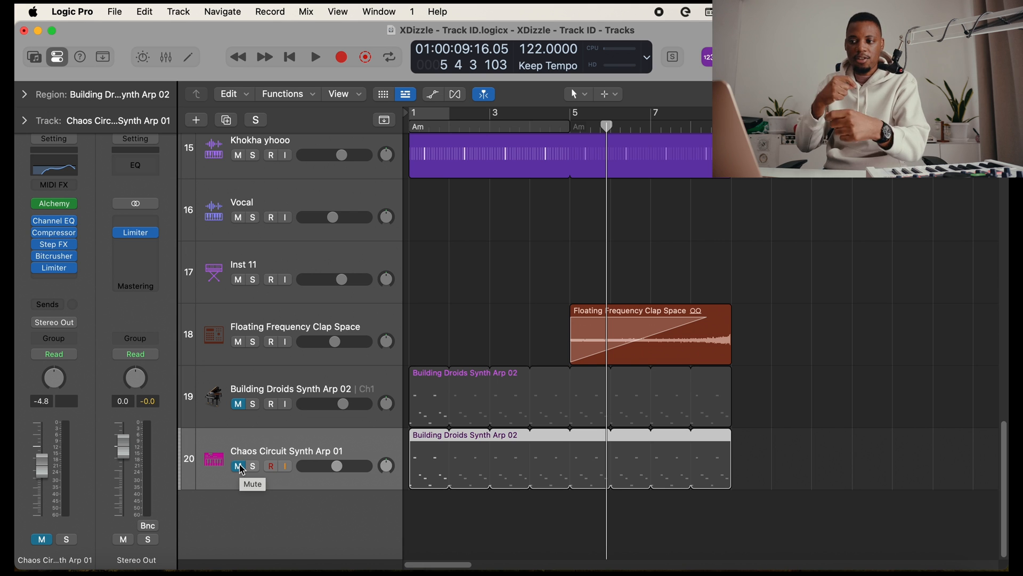
- Move the Chaos Circuit Synth Arp 01 region to start at bar 5 and shorten the Building Droids loop to end there
drag(437, 464, 593, 466)
drag(728, 376, 570, 376)
- Unmute the Building Droids and Chaos Circuit arp tracks and return the playhead to the start
click(239, 404)
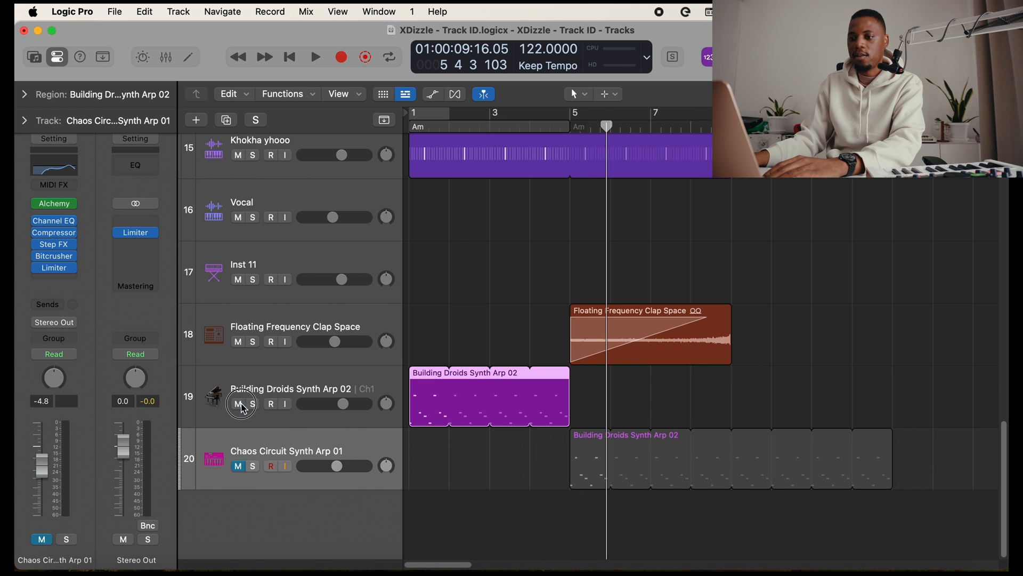
click(239, 467)
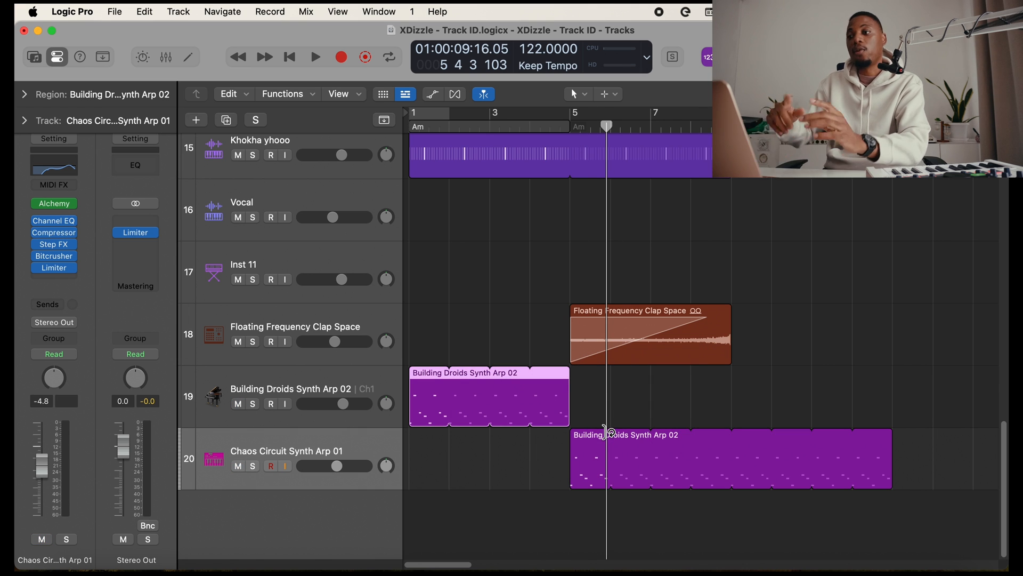
key(Return)
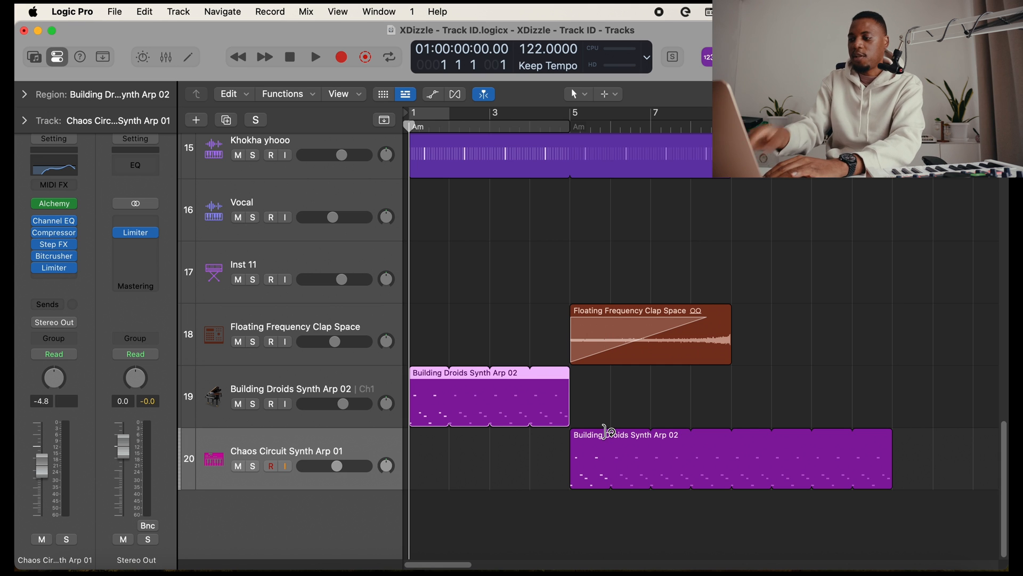
- Audition both synth arps from the start and set the Chaos Circuit Synth Arp 01 volume to -4.9 dB
key(space)
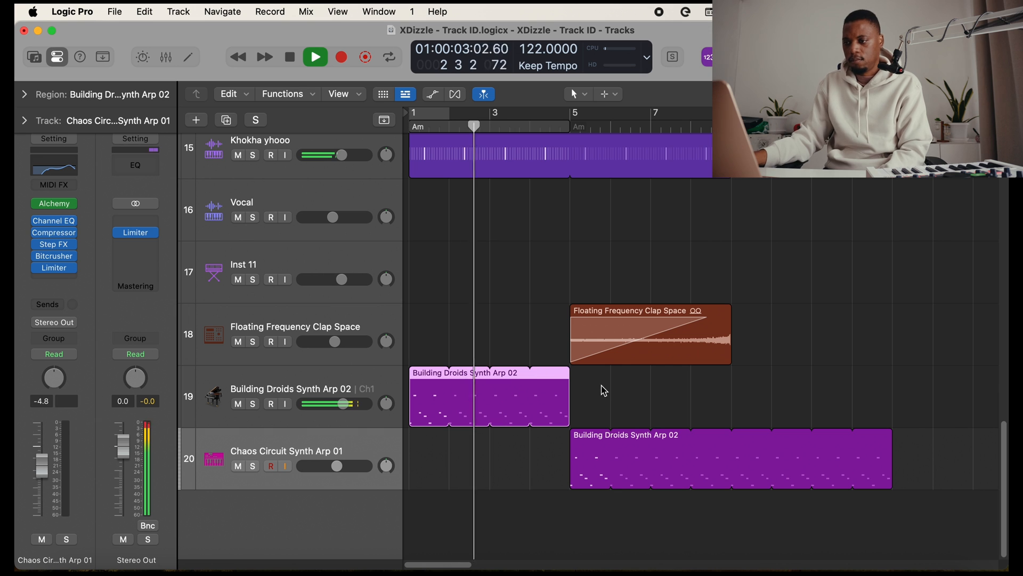
drag(337, 466, 357, 468)
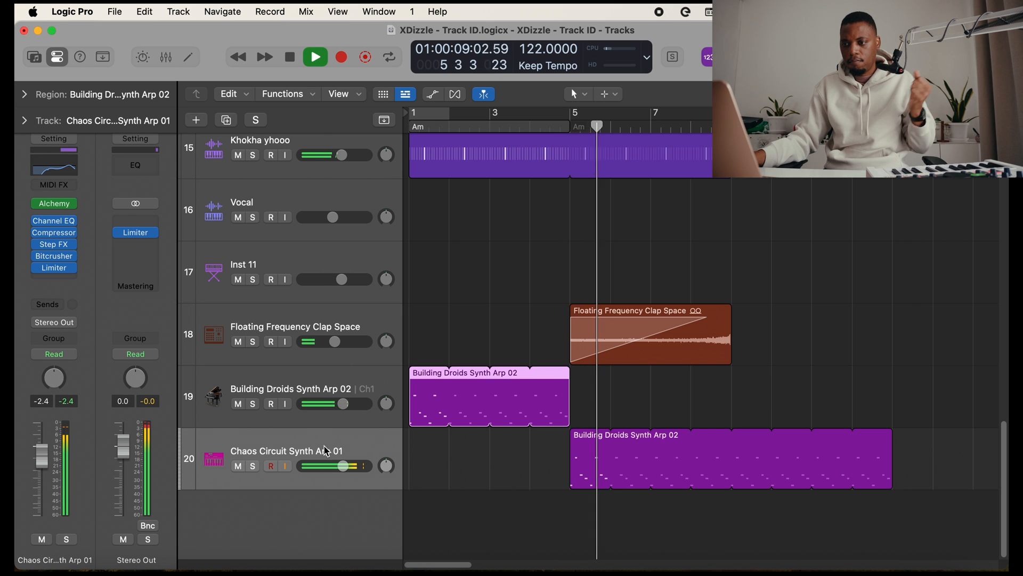
drag(344, 468, 336, 468)
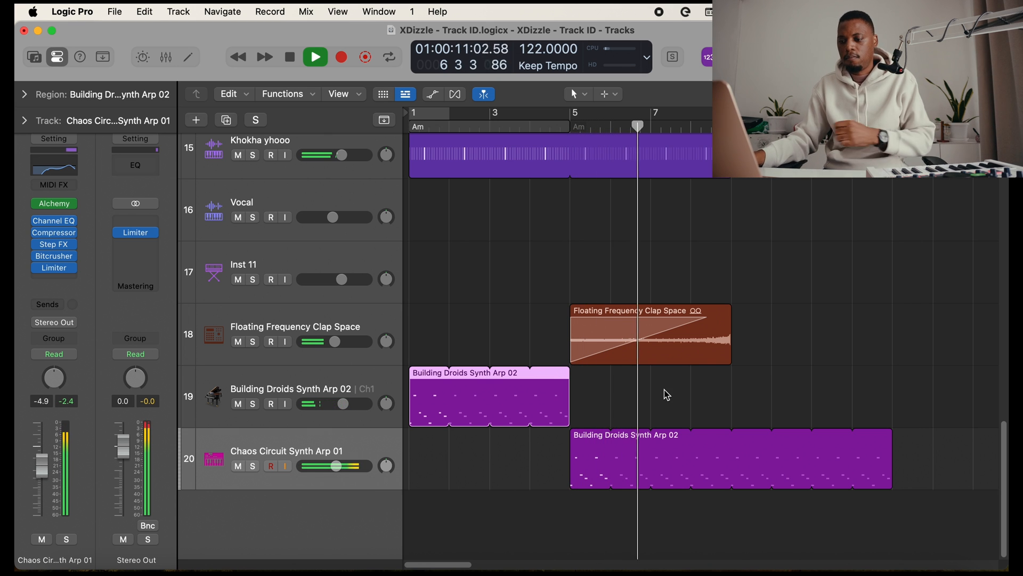
key(space)
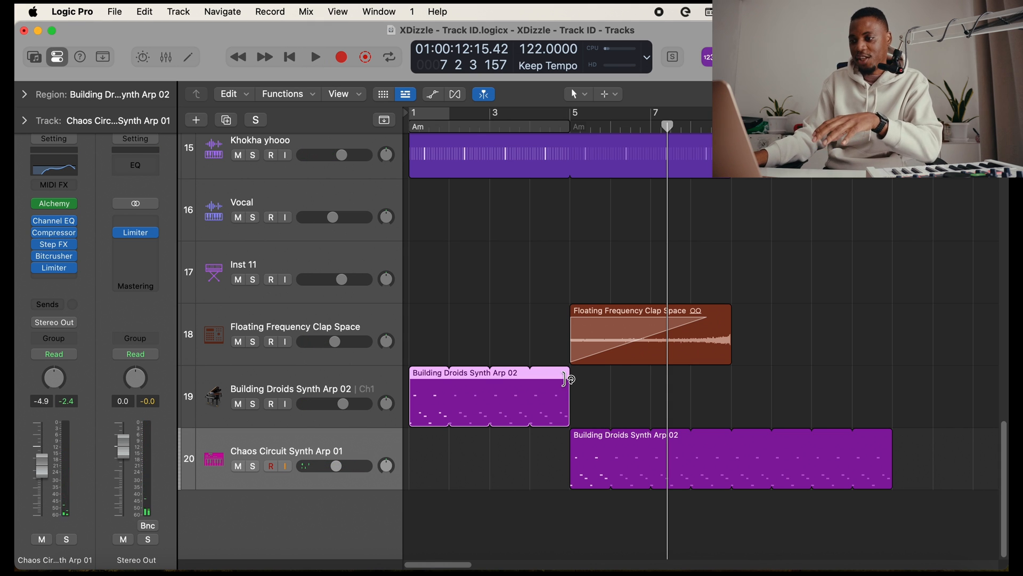
- Make the Chaos Circuit and Building Droids arp loops both end at bar 9 and mute the Chaos Circuit track
drag(893, 440, 731, 437)
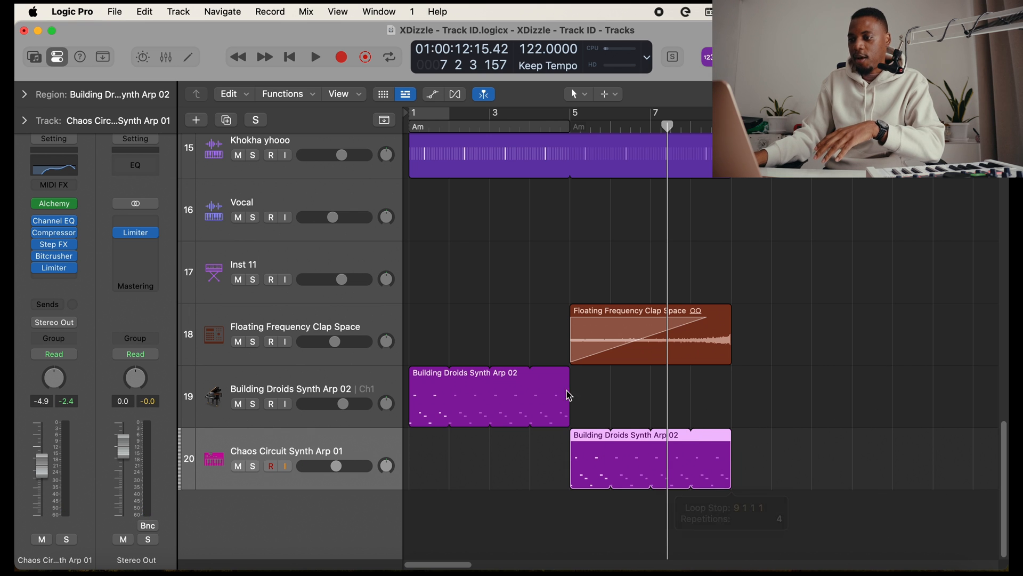
click(240, 468)
drag(567, 377, 733, 376)
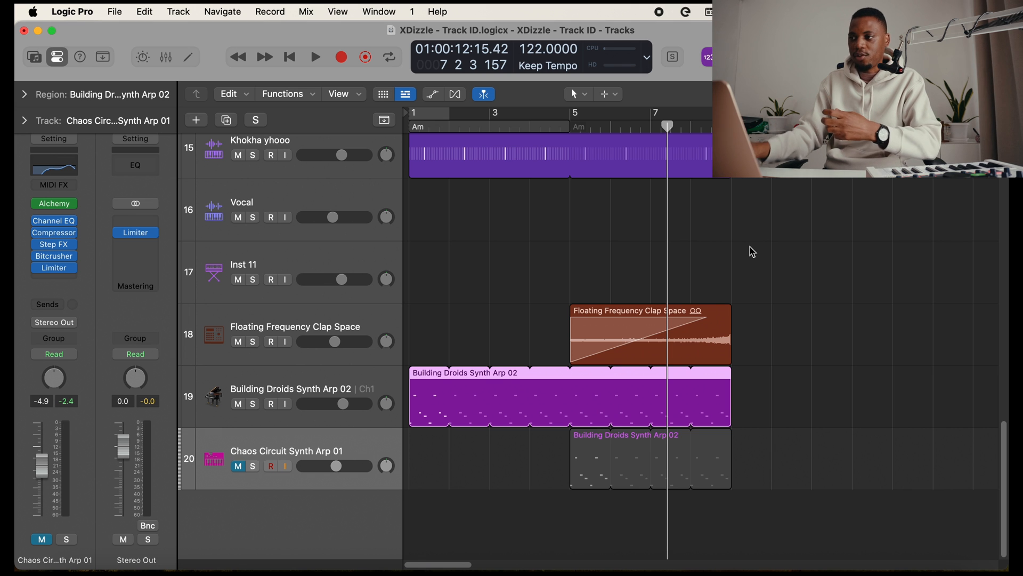
- Shorten the Building Droids arp loop to end at bar 5 and place a copy of the region from bar 5
key(super+Up)
key(super+Up)
key(super+Up)
key(super+Up)
key(super+Up)
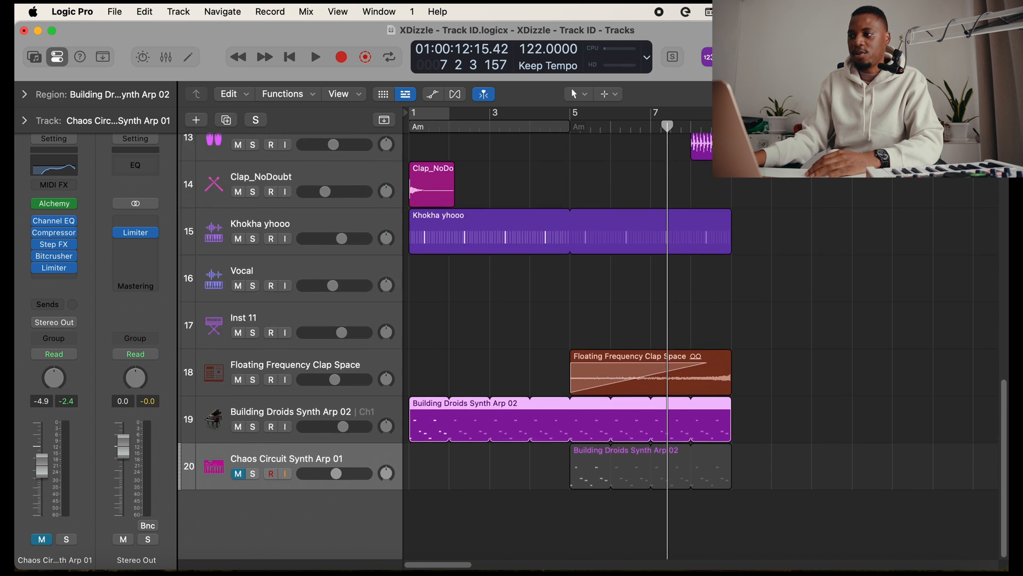
key(super+Up)
scroll(858, 186, up, 6)
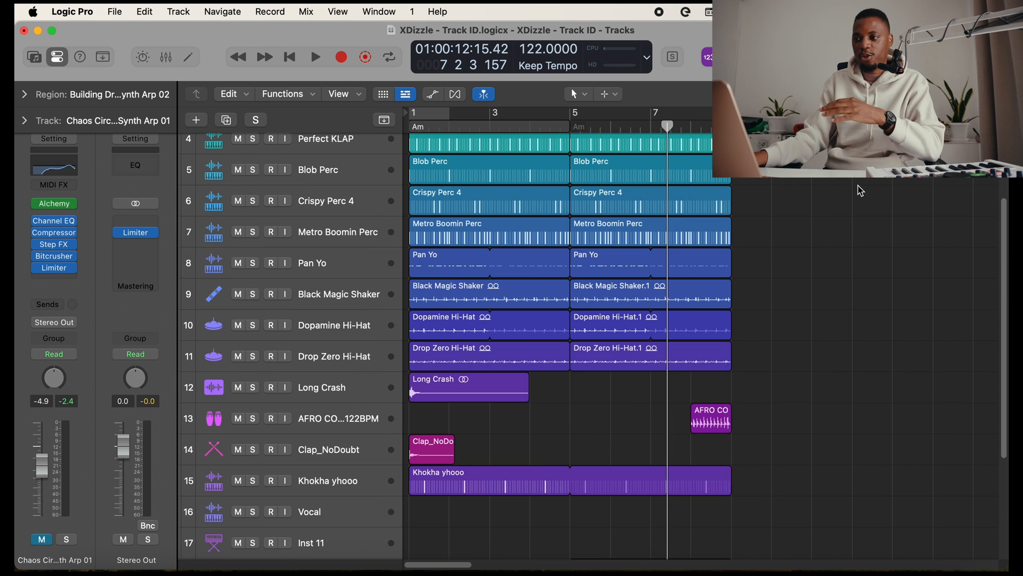
key(super+Up)
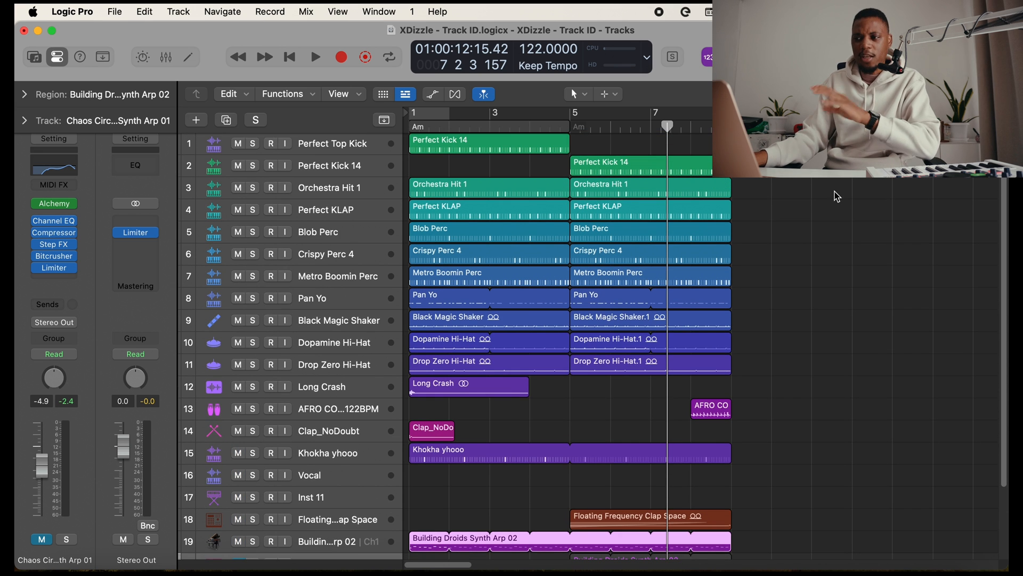
scroll(736, 410, down, 5)
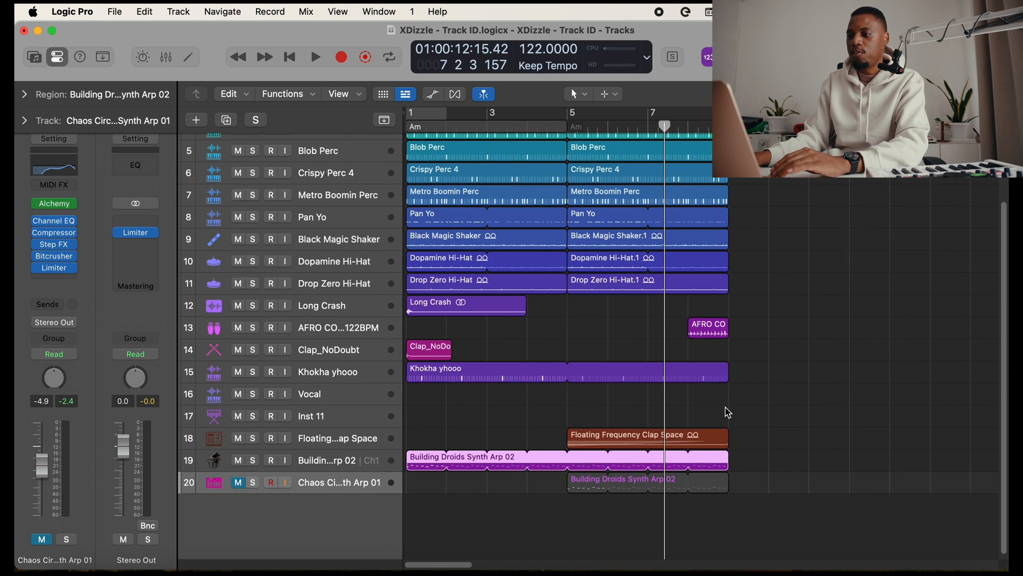
drag(726, 454, 567, 448)
drag(426, 466, 587, 466)
- Copy the regions of all tracks between bars 5 and 9 twice, starting at bars 9 and 13
drag(788, 507, 581, 80)
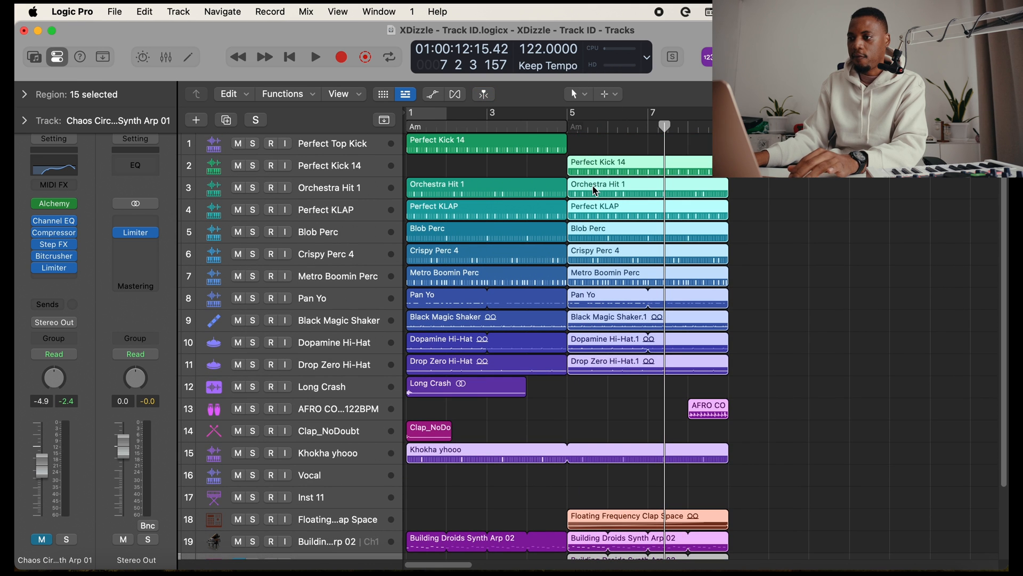
drag(597, 174, 914, 169)
scroll(811, 204, down, 1)
scroll(813, 208, down, 1)
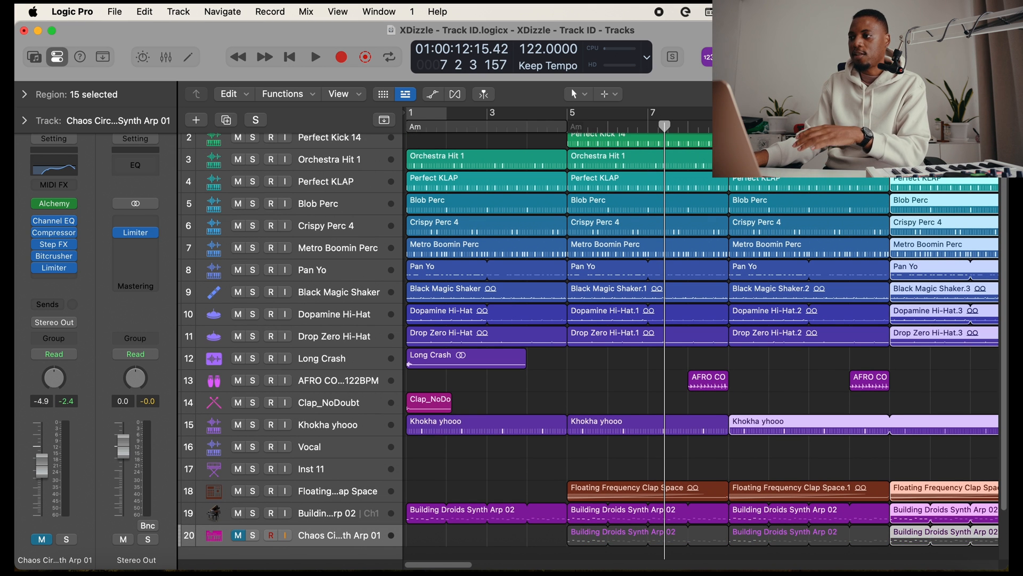
scroll(701, 341, down, 4)
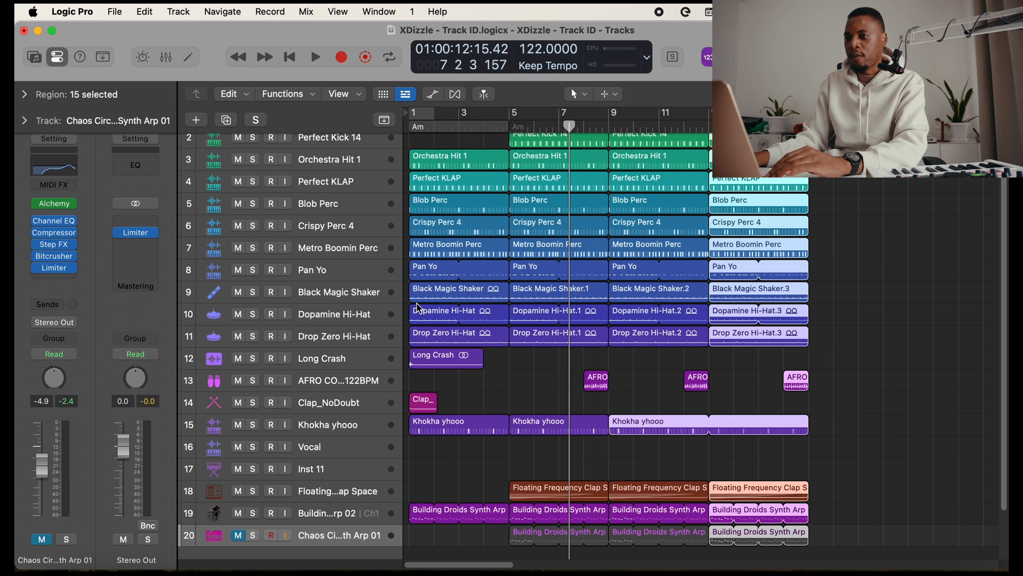
- Delete the Black Magic Shaker, Dopamine Hi-Hat and Drop Zero Hi-Hat regions before bar 9
click(447, 297)
key(Delete)
drag(447, 298, 459, 341)
key(Delete)
drag(505, 299, 586, 337)
key(Delete)
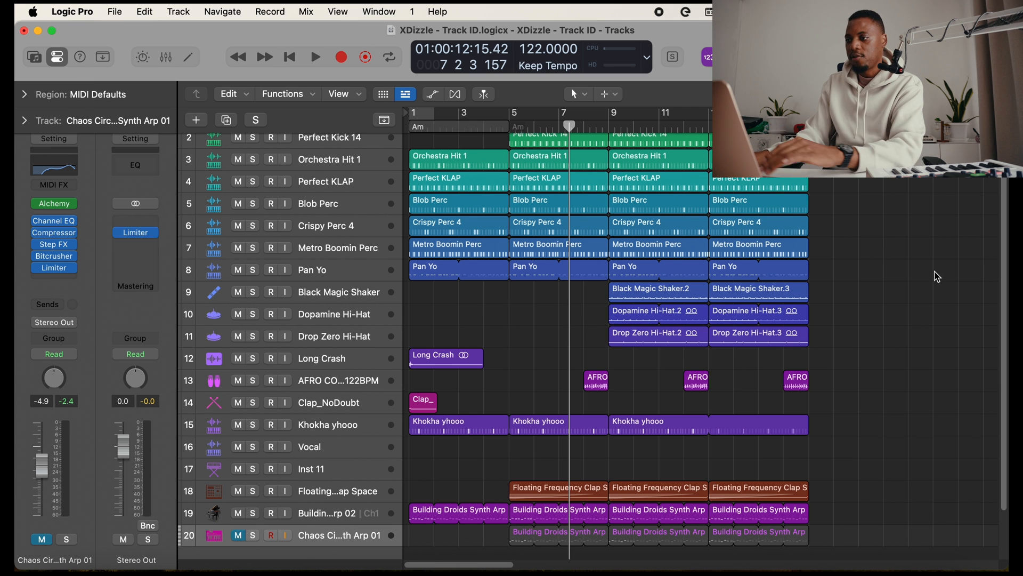
- Unmute the Chaos Circuit Synth Arp 01 track and delete its region between bars 5 and 9
scroll(936, 274, up, 2)
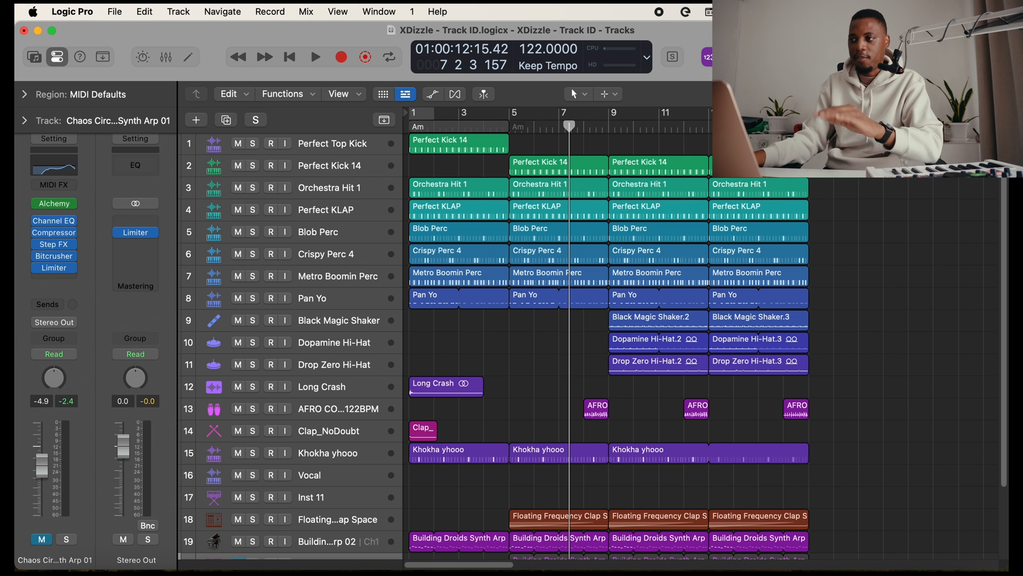
key(super+Up)
key(super+Up)
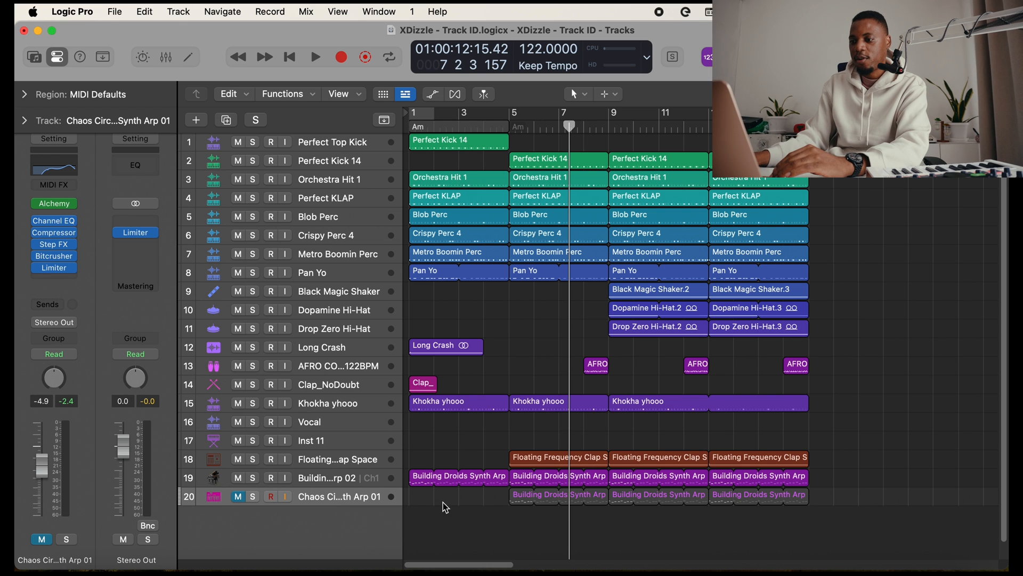
click(240, 498)
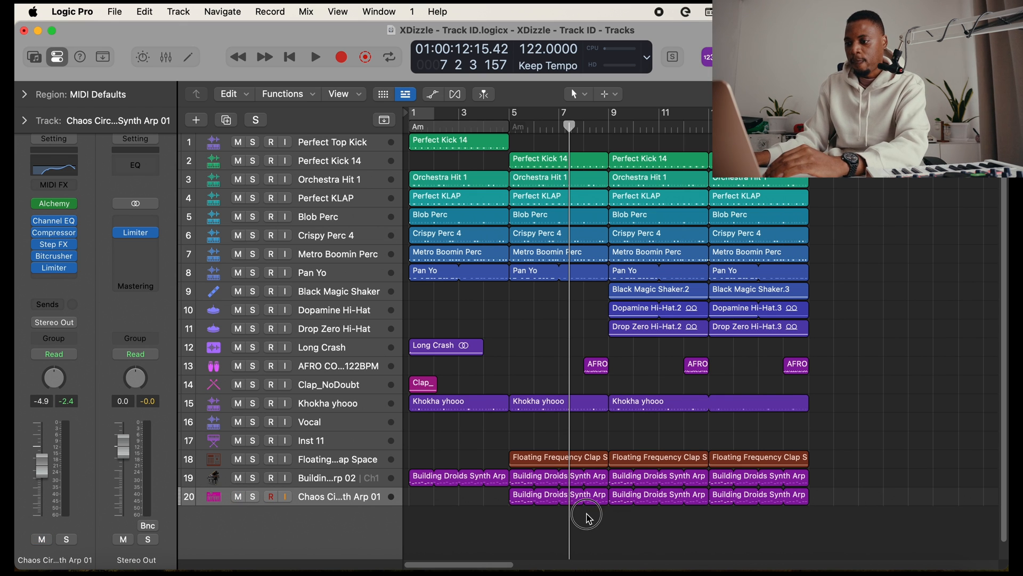
click(569, 498)
key(Delete)
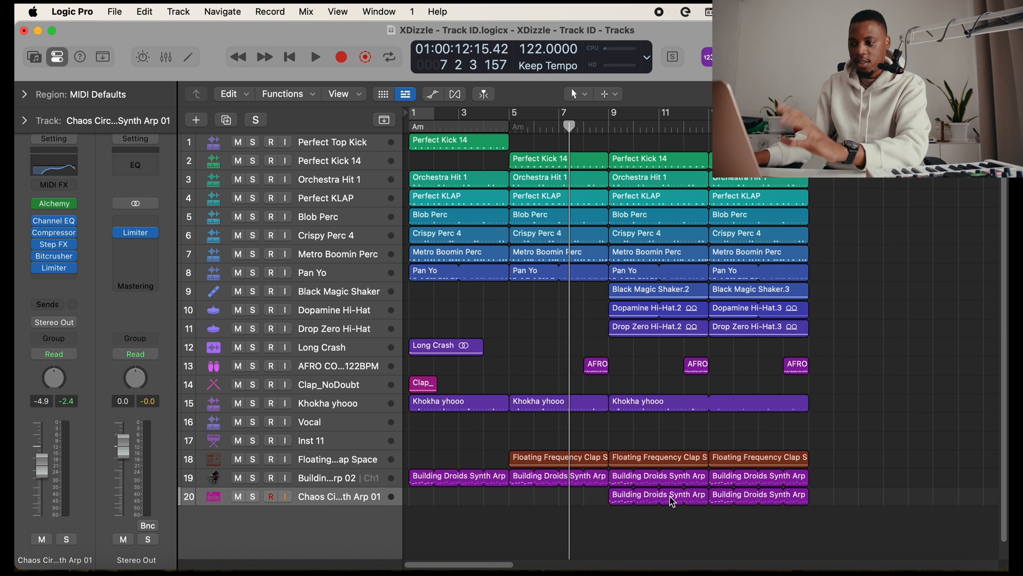
- Insert a Tape Delay after the Step FX on the Building Droids Synth Arp 02 track
key(super+Down)
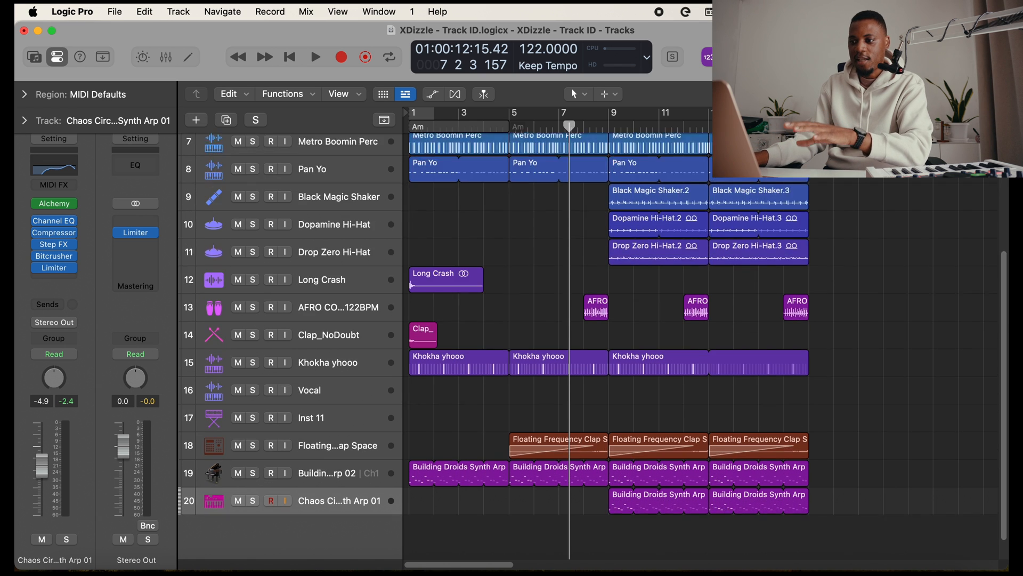
click(365, 471)
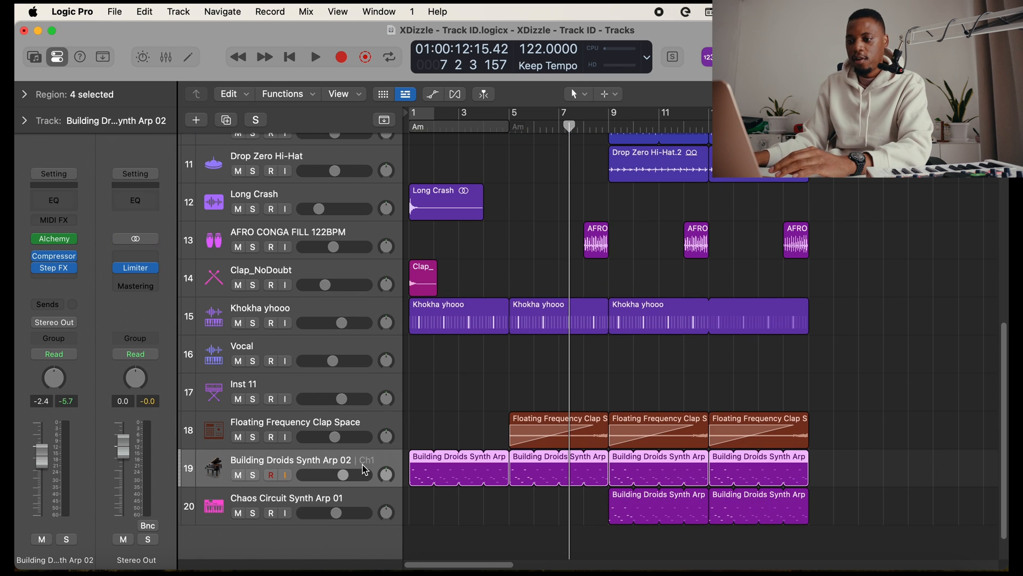
key(super+Right)
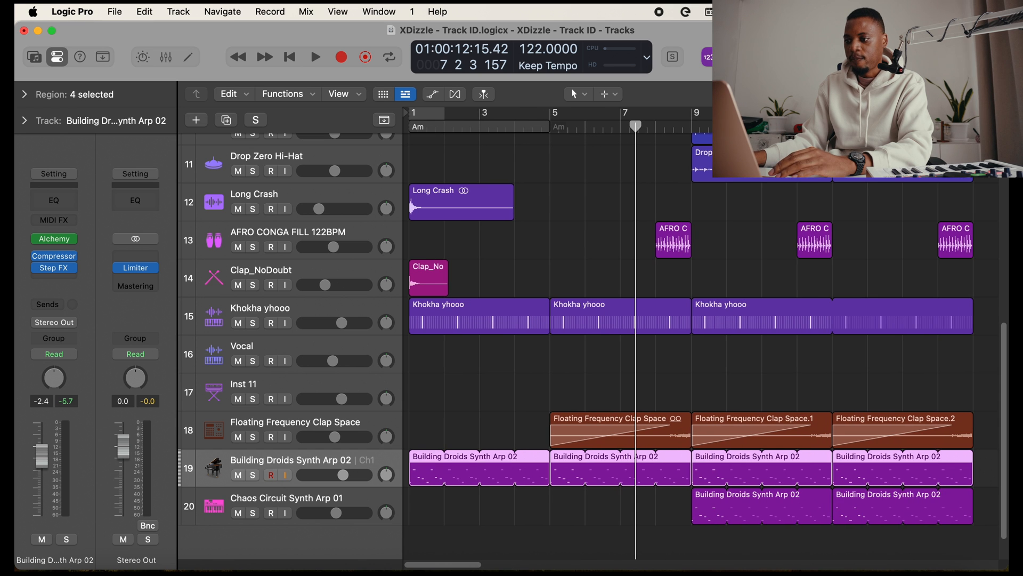
scroll(731, 212, right, 2)
click(721, 262)
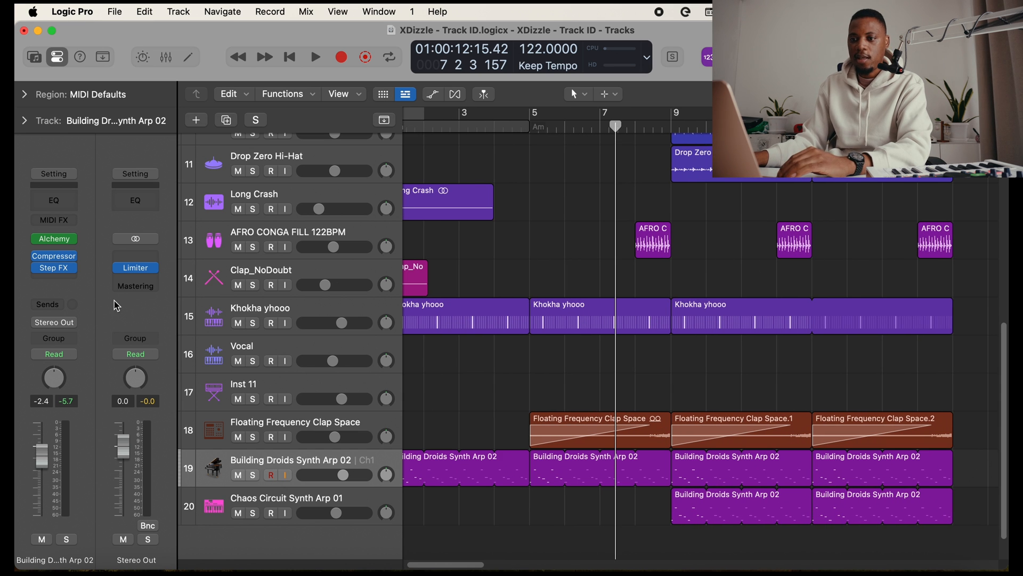
click(63, 278)
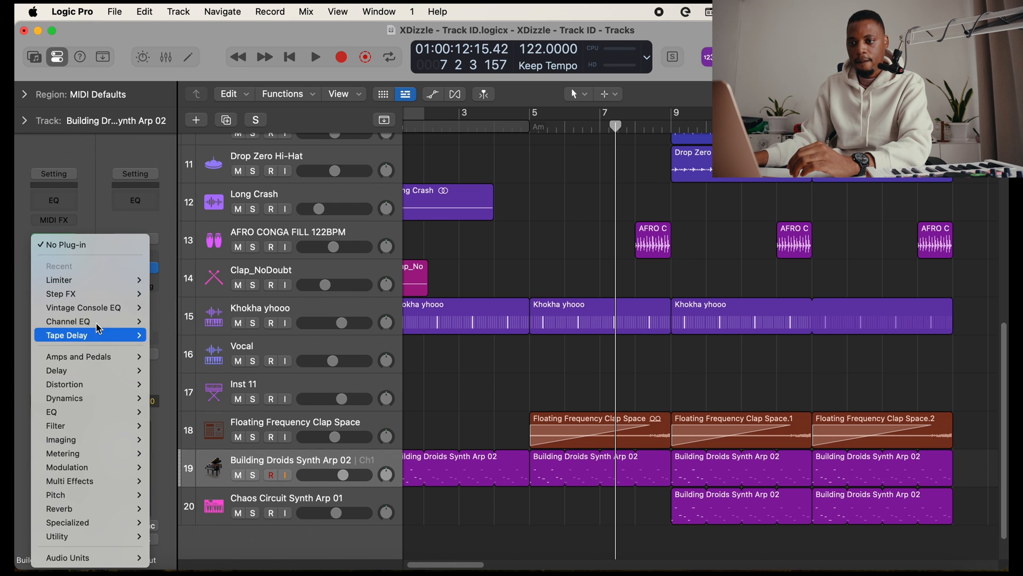
mouse_move(96, 336)
click(172, 335)
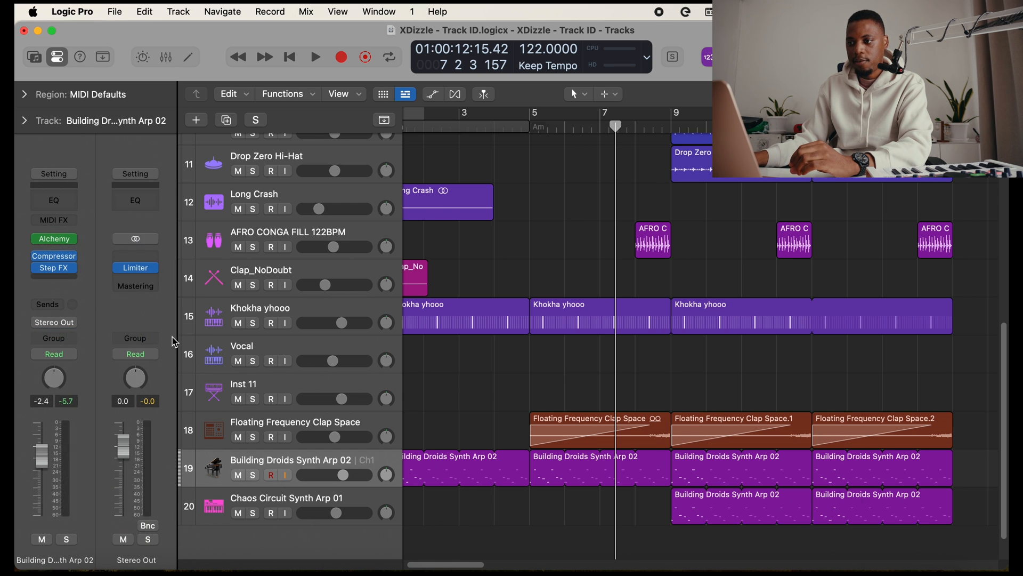
drag(670, 159, 488, 118)
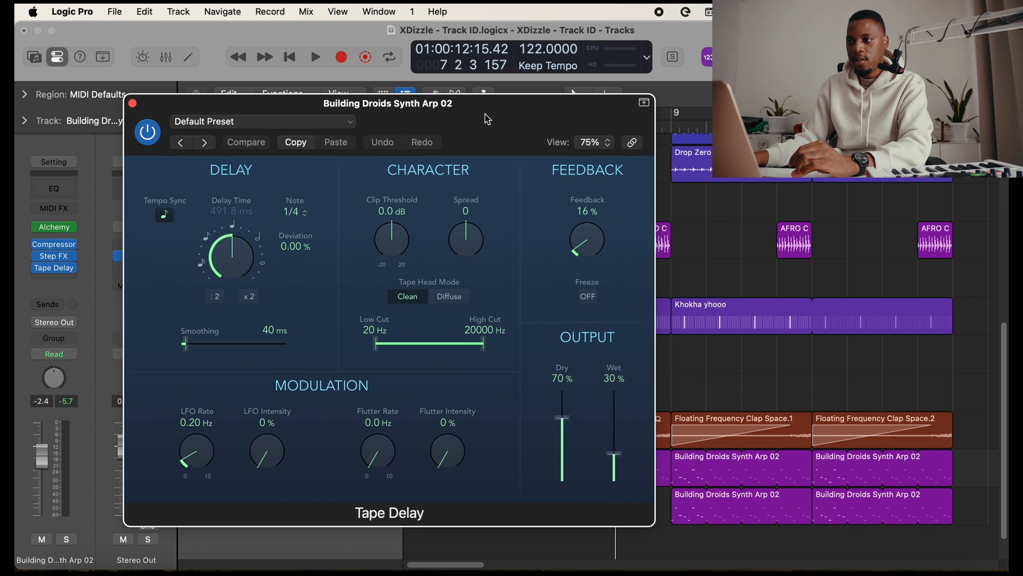
- Set the Tape Delay to 80% Feedback, 58 Spread, 100% Dry, 70% Wet and a 1/8 Note delay time
drag(587, 246, 610, 181)
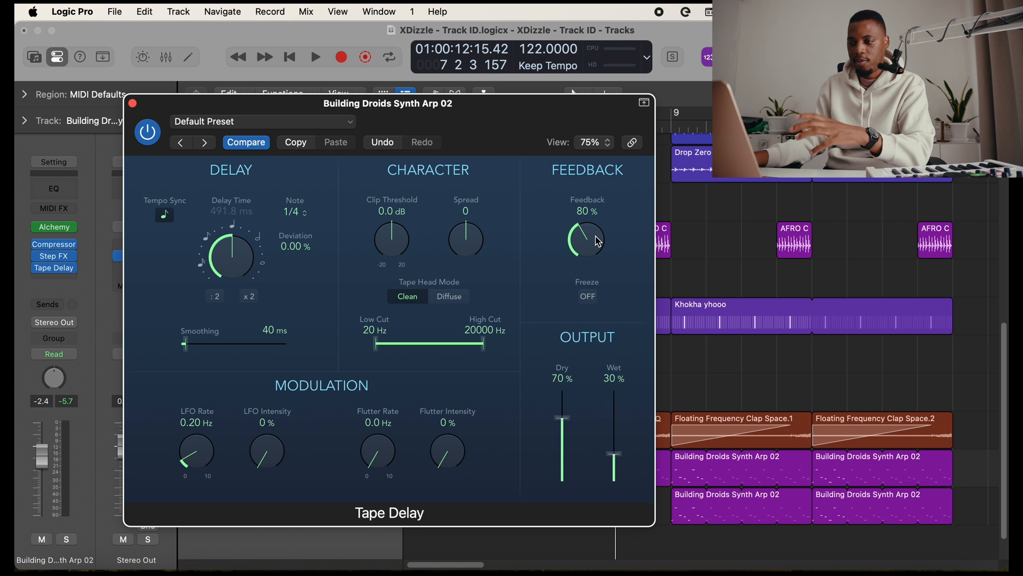
drag(459, 244, 489, 187)
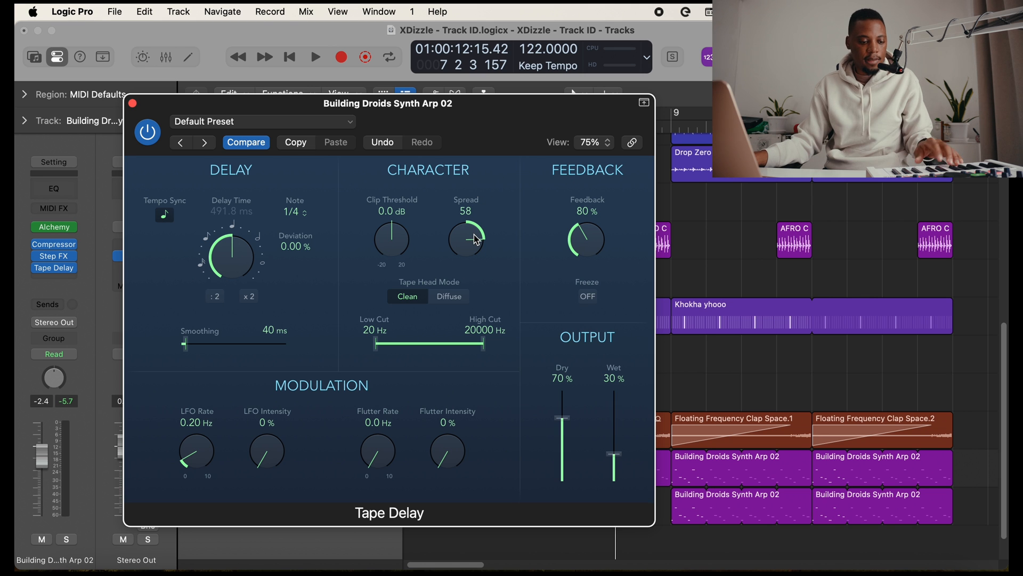
drag(469, 113, 429, 116)
drag(523, 423, 533, 382)
drag(579, 462, 578, 425)
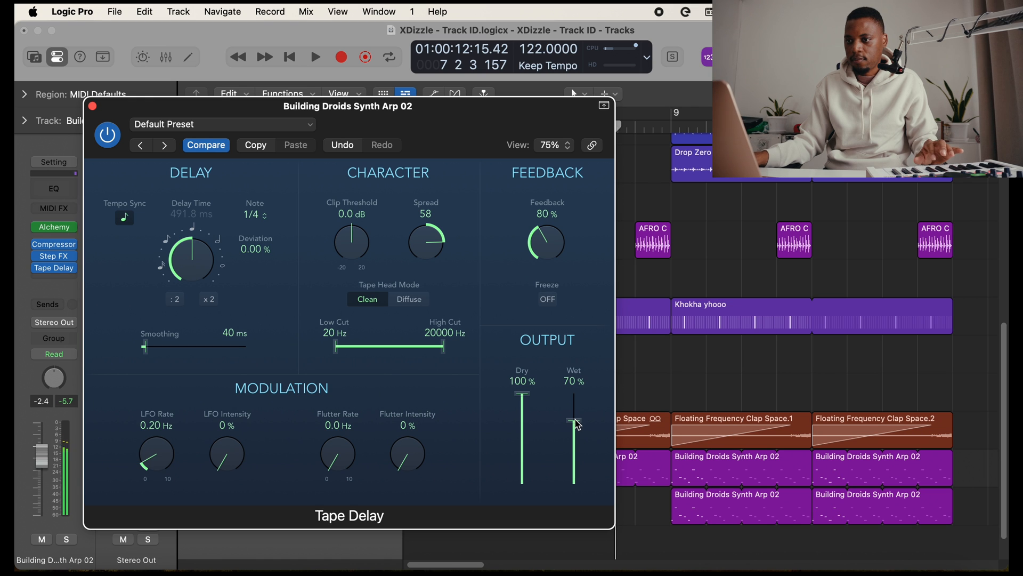
click(254, 214)
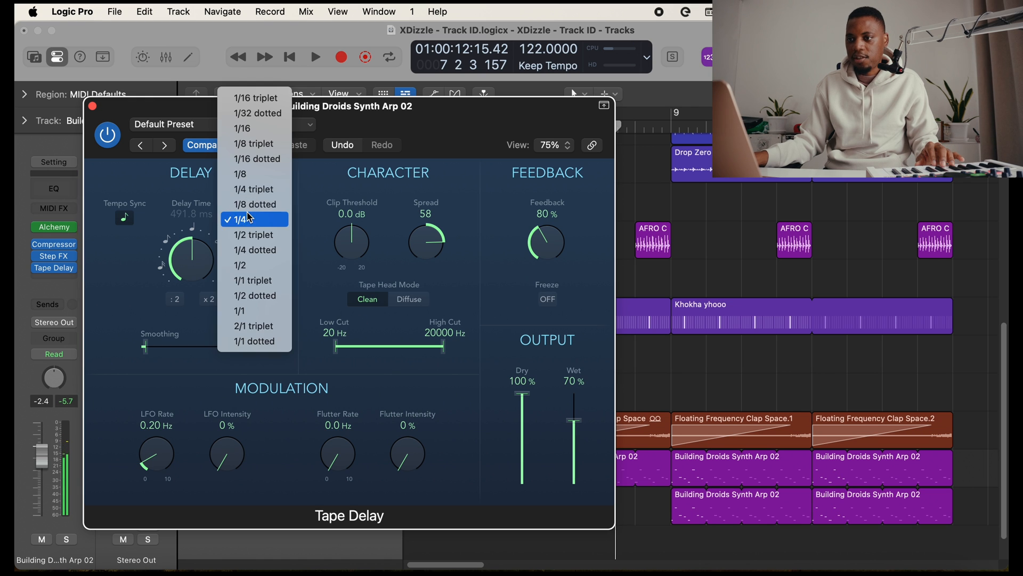
click(261, 176)
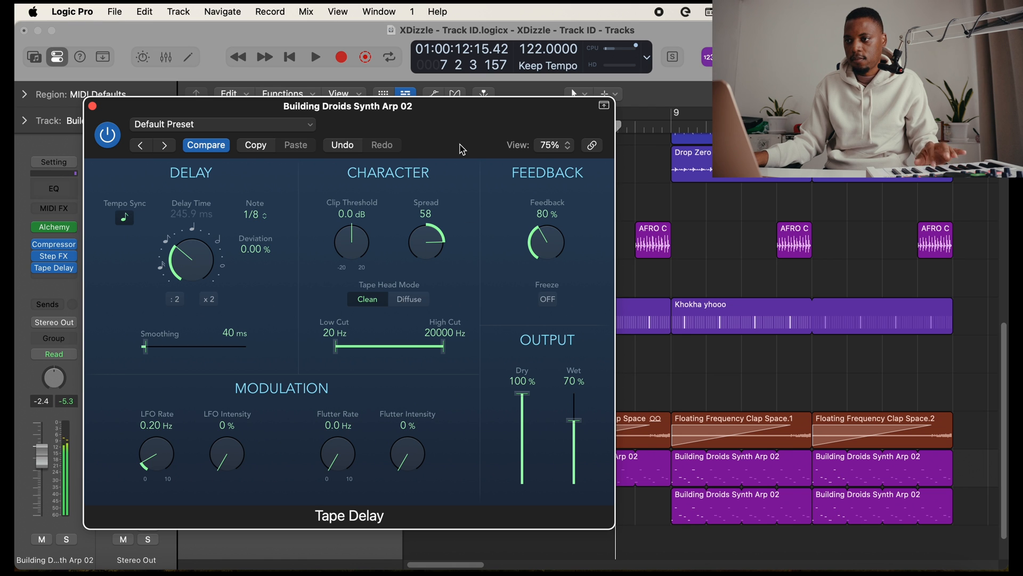
drag(473, 114, 431, 108)
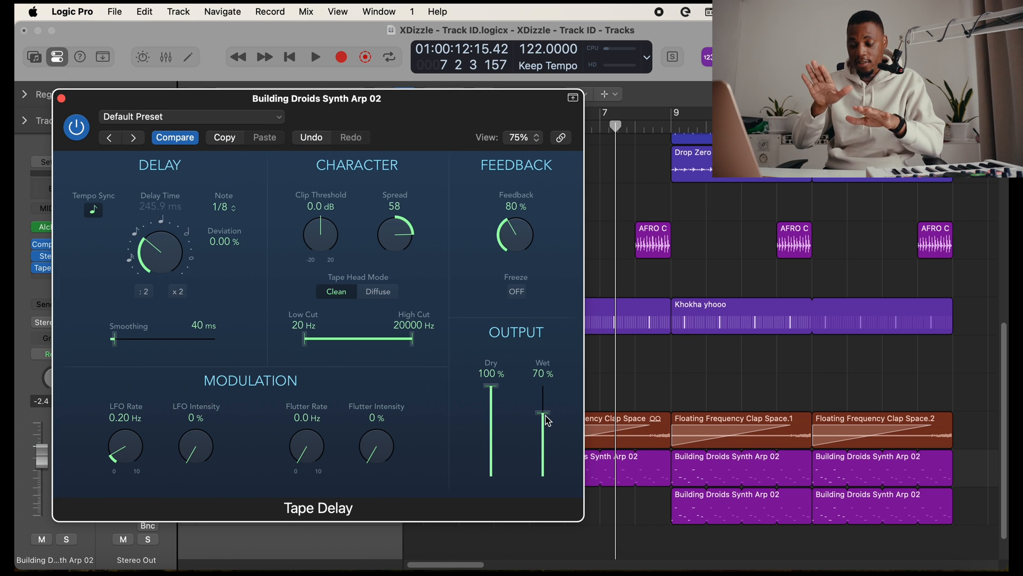
- Show track automation with the Tape Delay's Wet parameter on the Building Droids lane and close the plug-in window
key(a)
drag(433, 112, 376, 141)
drag(484, 434, 484, 436)
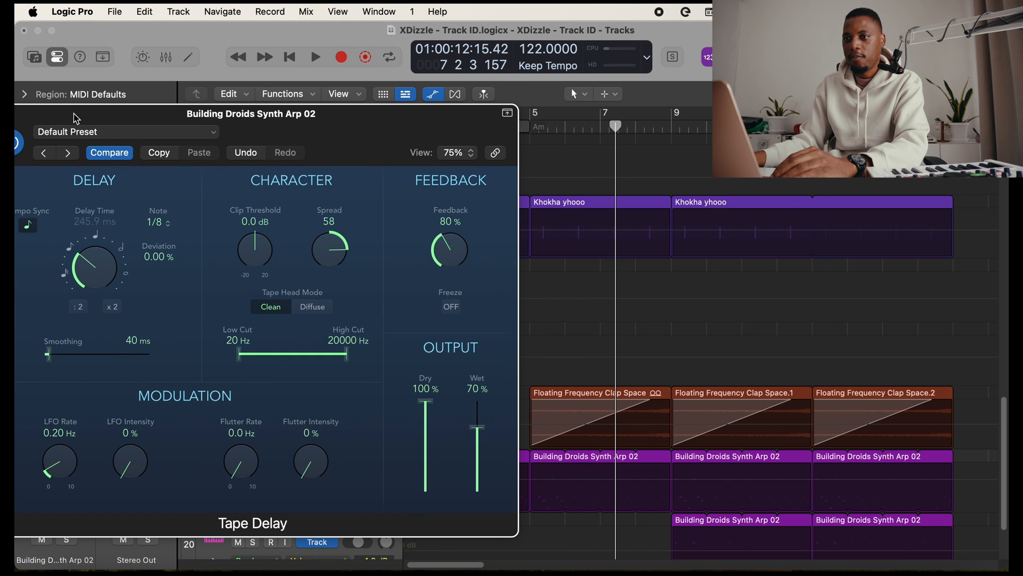
drag(74, 114, 107, 109)
click(30, 110)
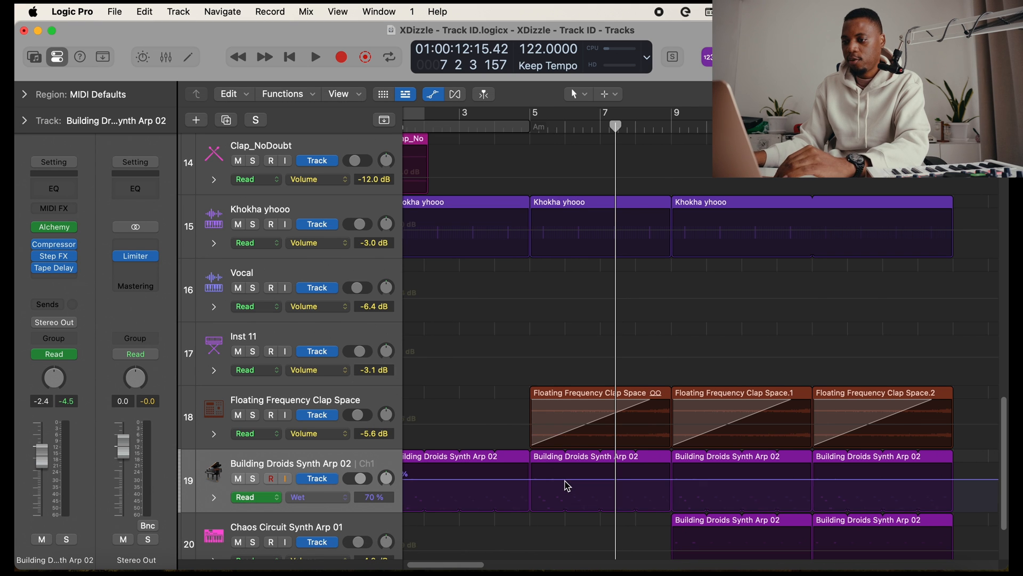
- Lower the Wet automation to 0%, ramp it from bar 7 to 80% near bar 8, hold about 78%, and drop to 0% at bar 9
scroll(564, 484, left, 2)
drag(411, 482, 418, 512)
drag(635, 126, 619, 126)
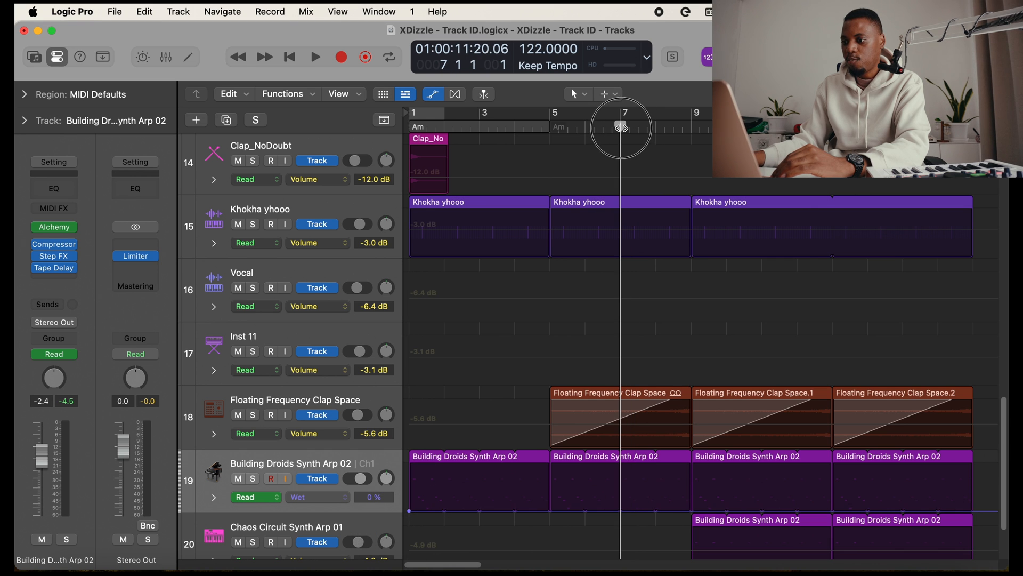
click(623, 511)
click(693, 510)
drag(664, 511, 692, 475)
click(594, 126)
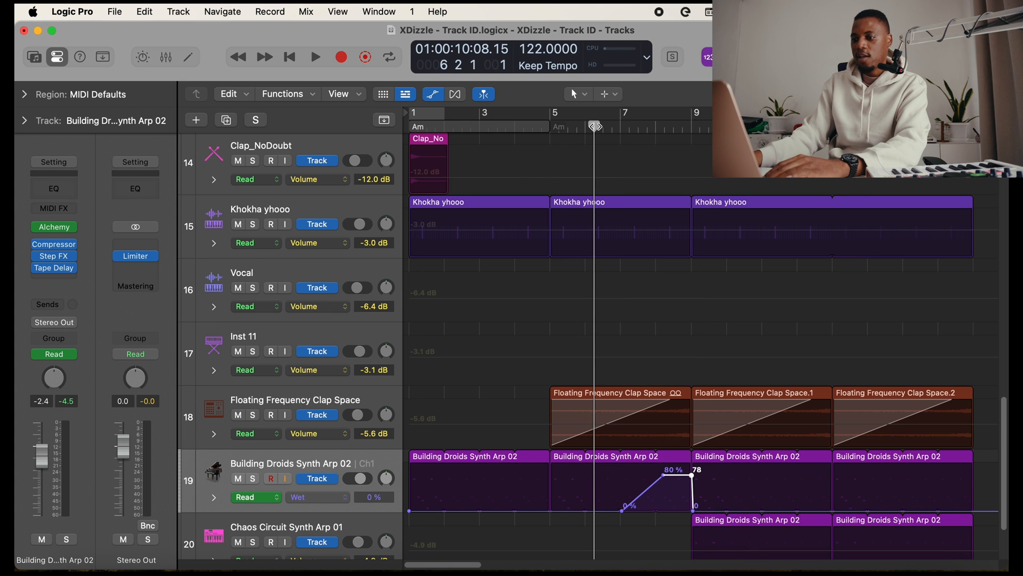
- Solo the Building Droids Synth Arp 02 track and play it from bar 6 through the delay transition
click(254, 479)
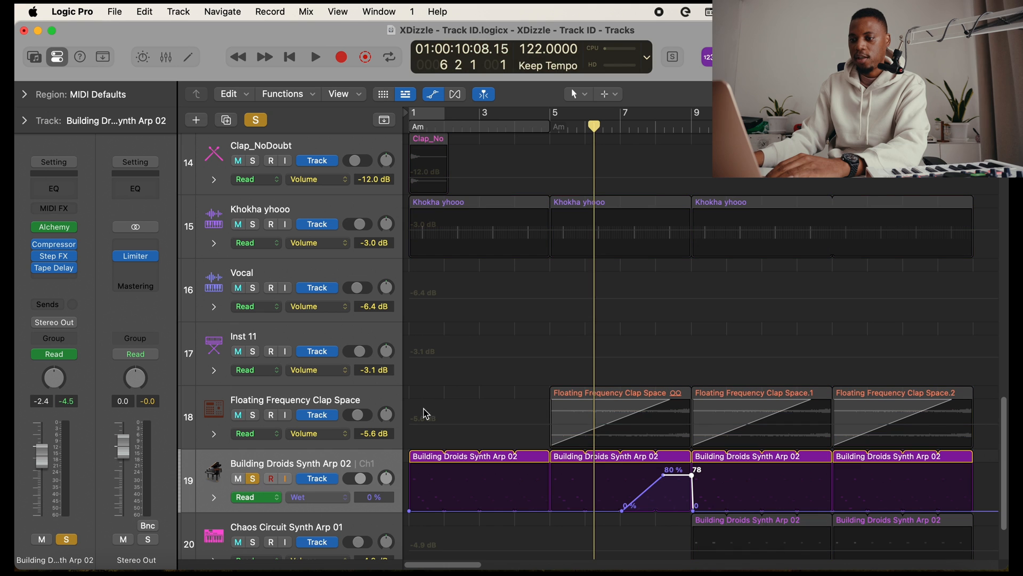
key(space)
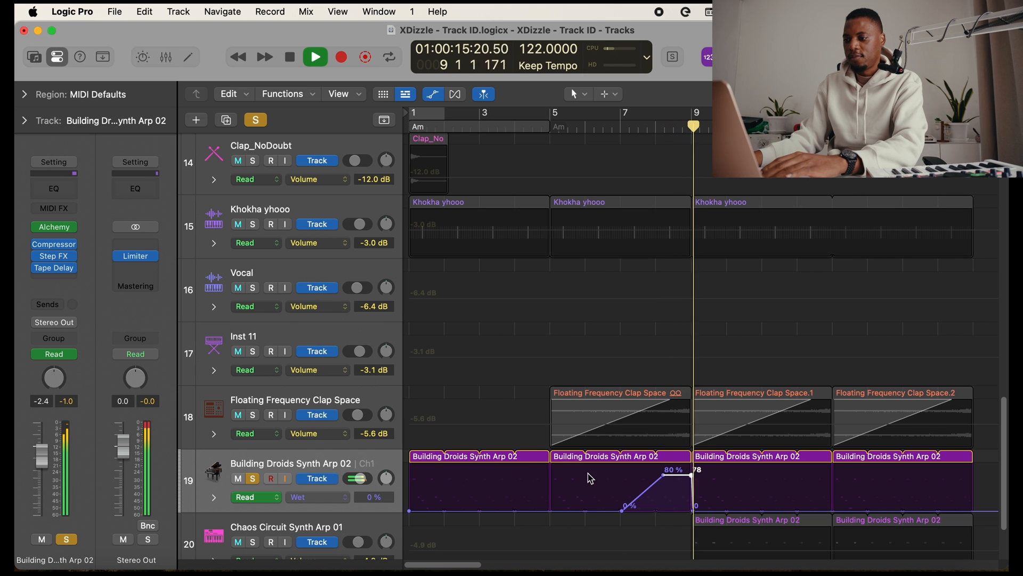
key(space)
- Lower the delay's Wet automation plateau to 57% and 54%, replay the transition from bar 6, and unsolo the track
drag(664, 475, 693, 486)
click(596, 127)
key(space)
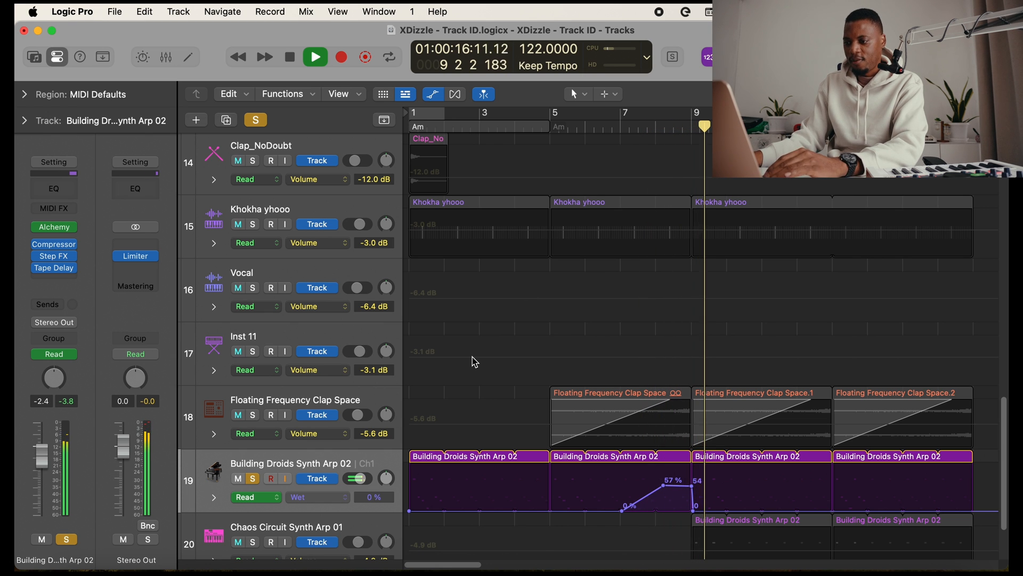
key(space)
click(254, 482)
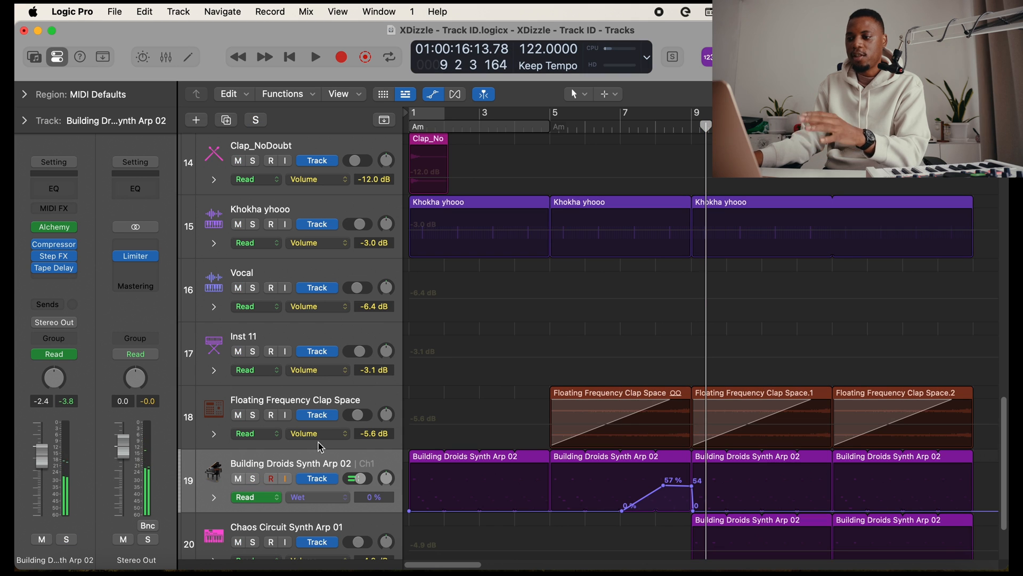
- Play the full mix from bar 5 and align the Wet automation's drop to 0% exactly with bar 9
click(552, 128)
key(space)
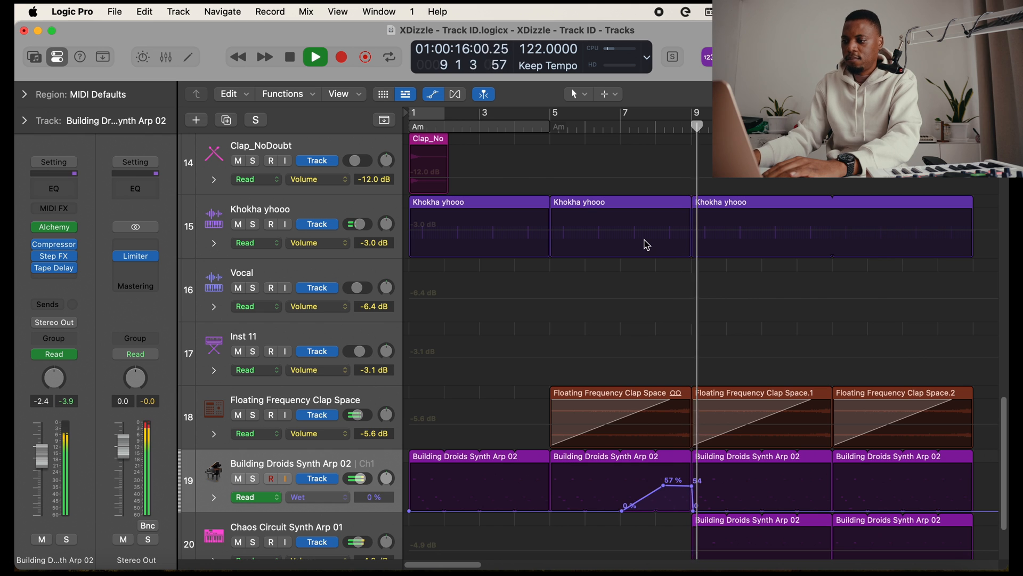
scroll(702, 485, down, 1)
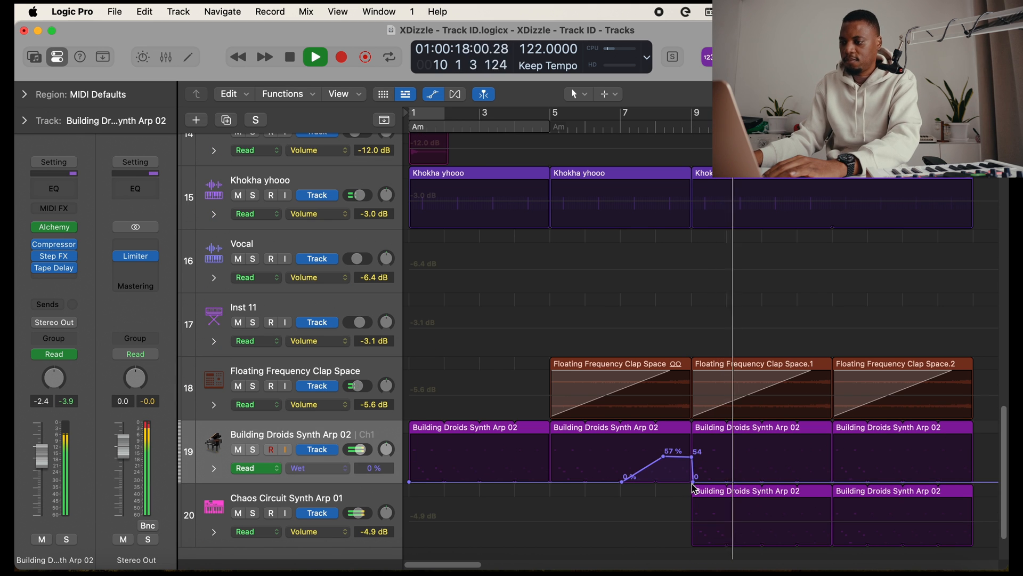
drag(693, 482, 690, 483)
key(space)
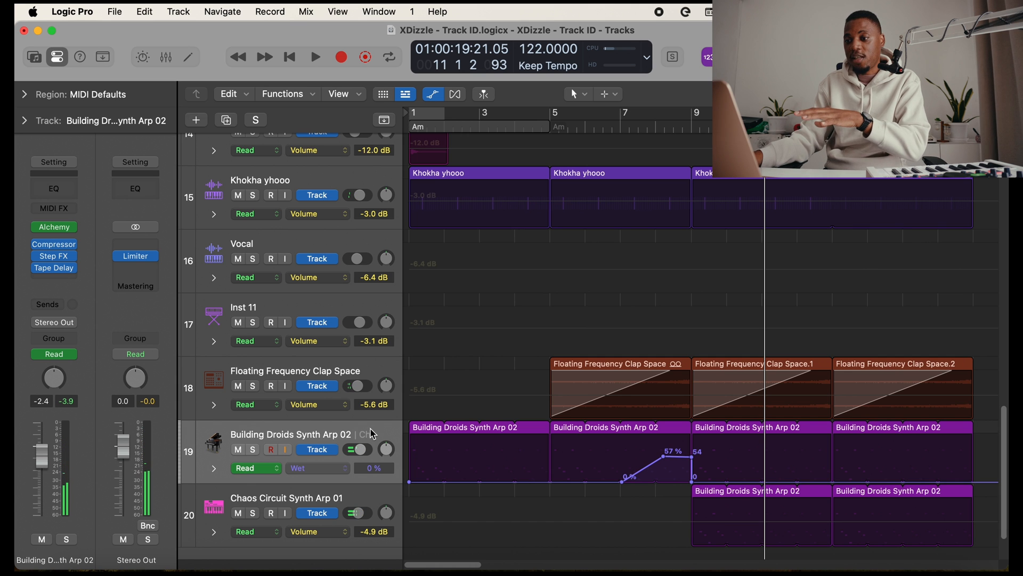
- Hide the track automation and insert a ChromaVerb reverb after the Tape Delay on the Building Droids track
key(a)
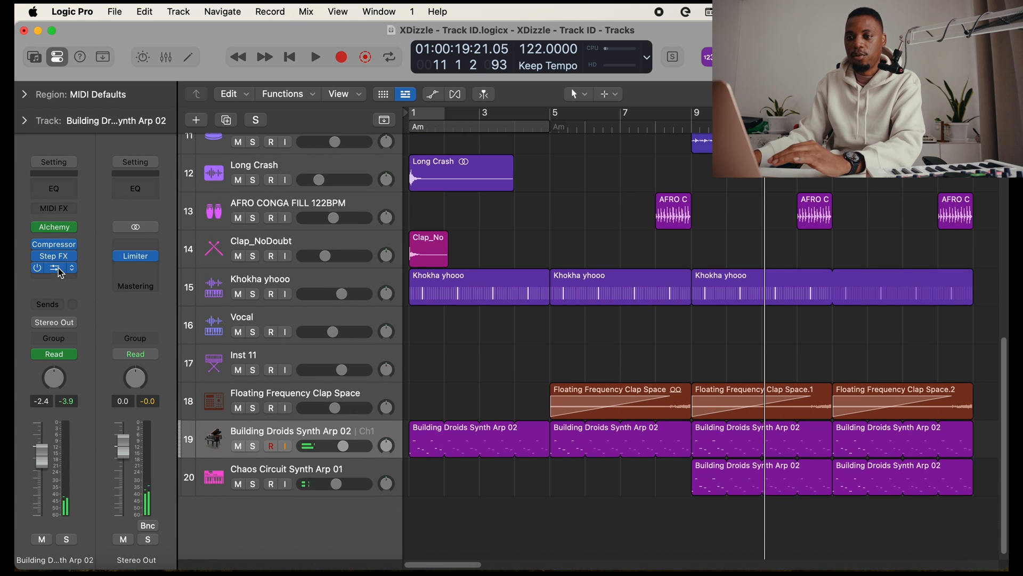
click(62, 276)
mouse_move(62, 278)
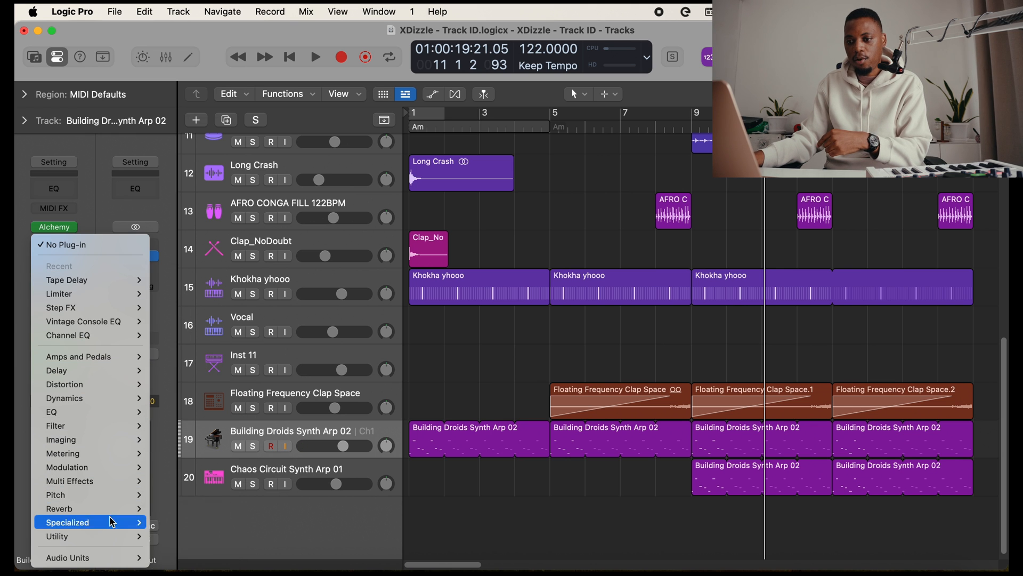
mouse_move(109, 509)
click(215, 511)
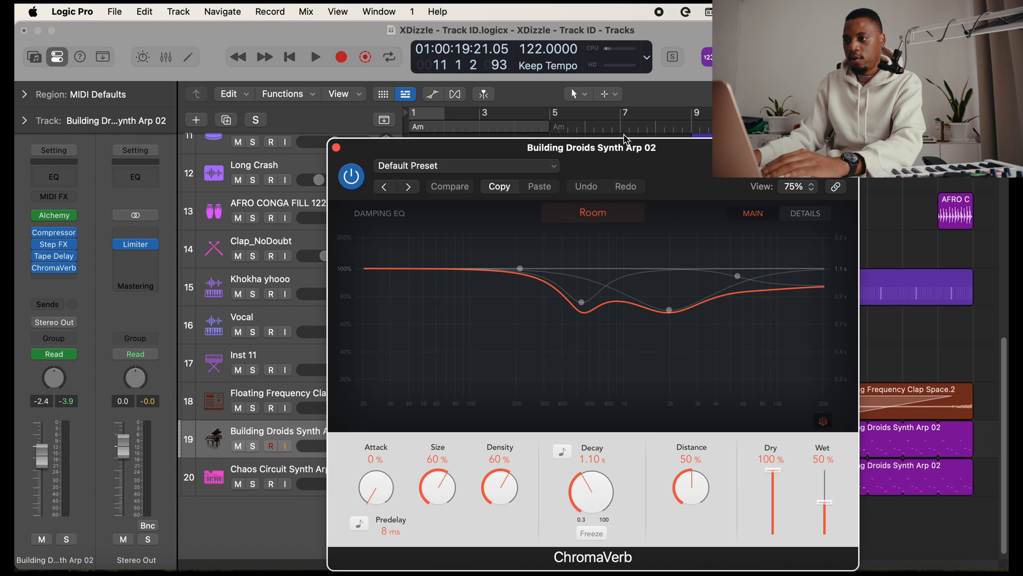
- Load ChromaVerb's Trance Space preset with 100% Dry and 0% Wet, show its Wet automation, and close the plug-in window
click(281, 153)
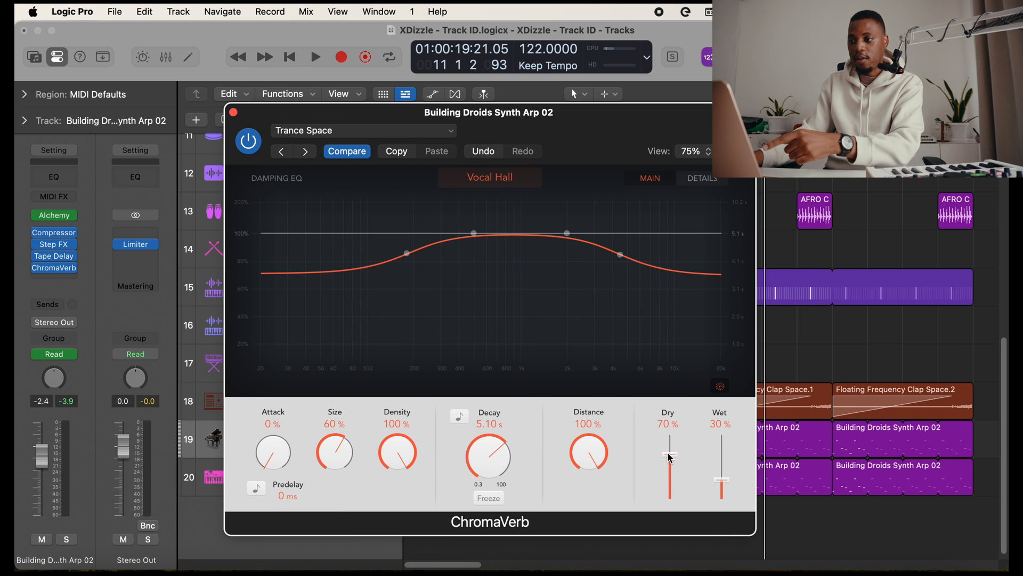
key(a)
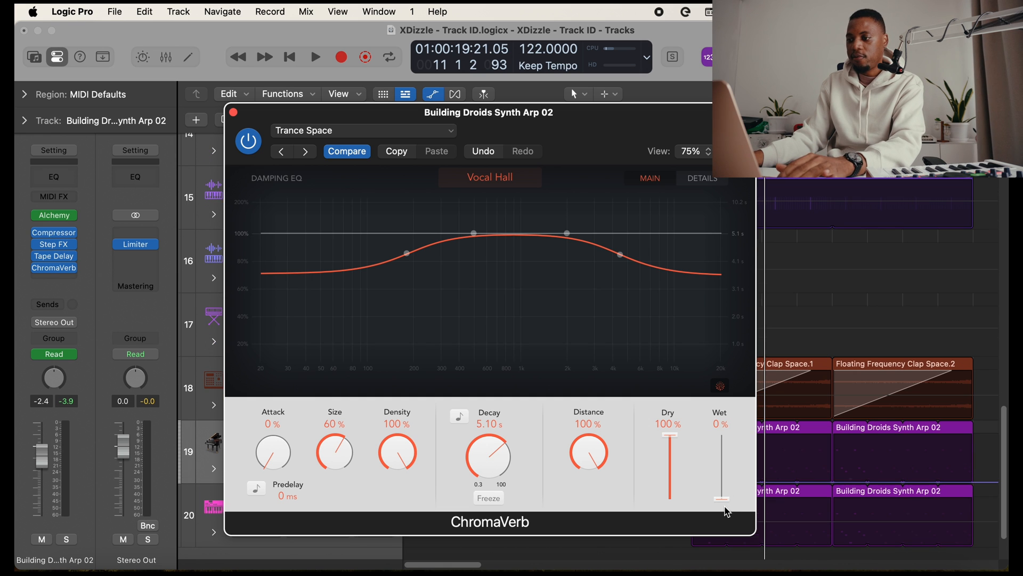
click(233, 113)
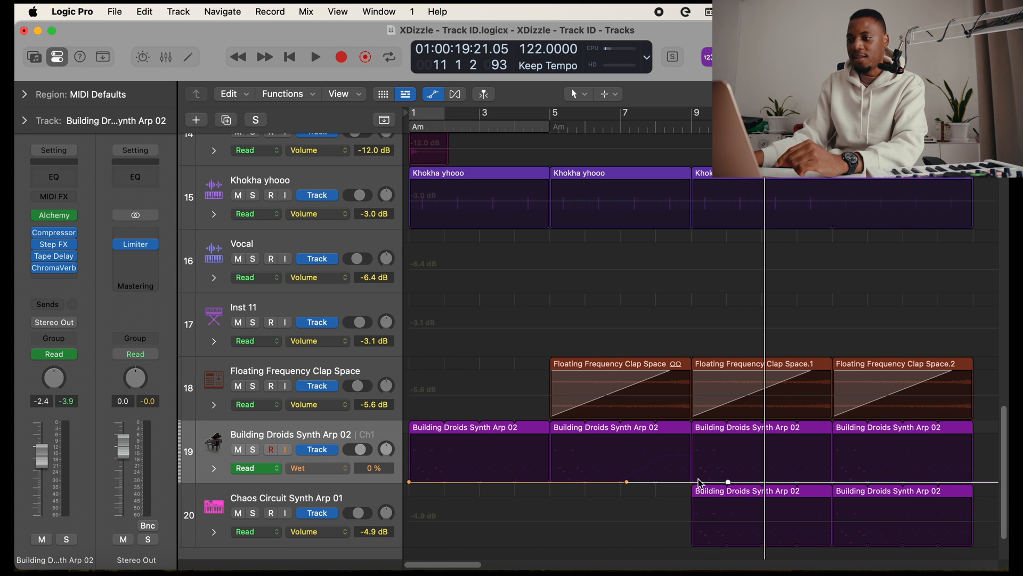
- Ramp the reverb's Wet automation to 75% at bar 9, tighten the fall back to 0% after it, and audition from bar 6
drag(692, 481, 692, 463)
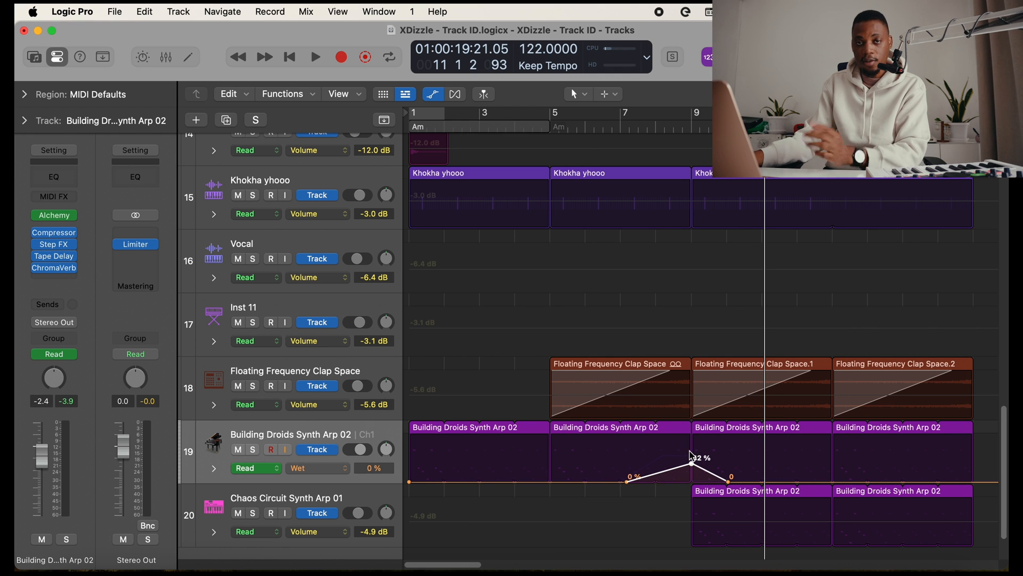
drag(692, 464, 692, 451)
drag(729, 482, 692, 448)
click(607, 131)
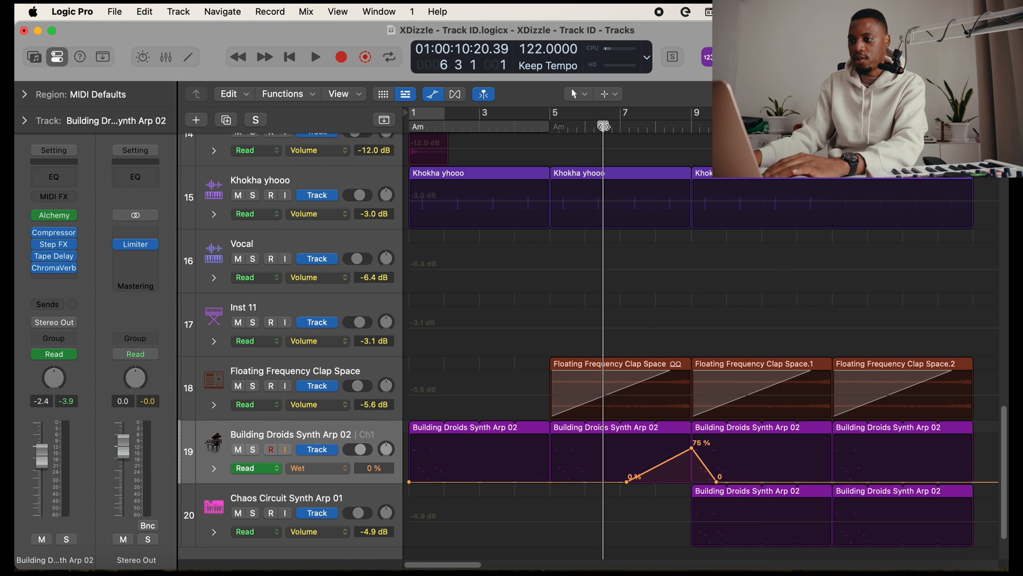
key(space)
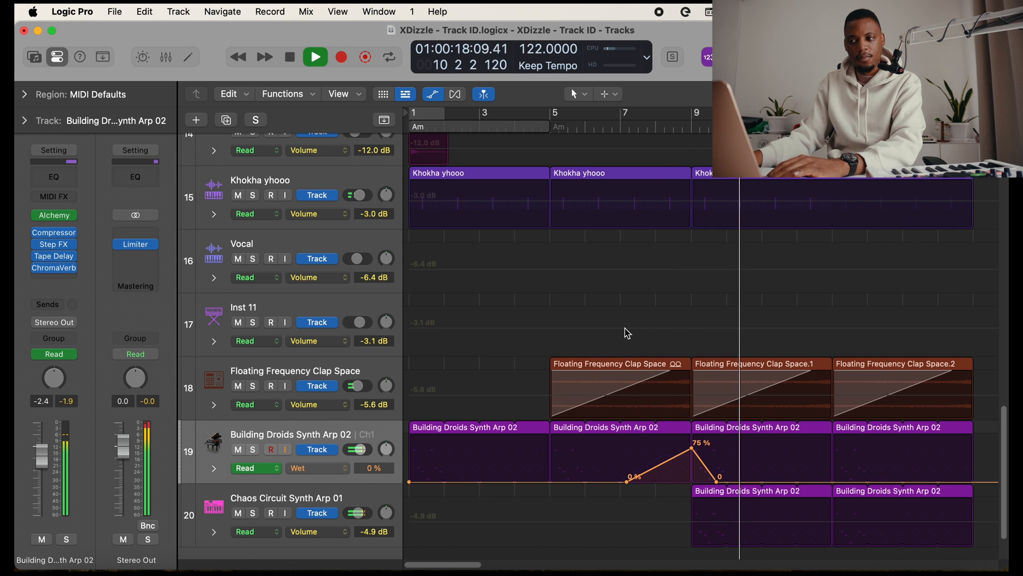
key(space)
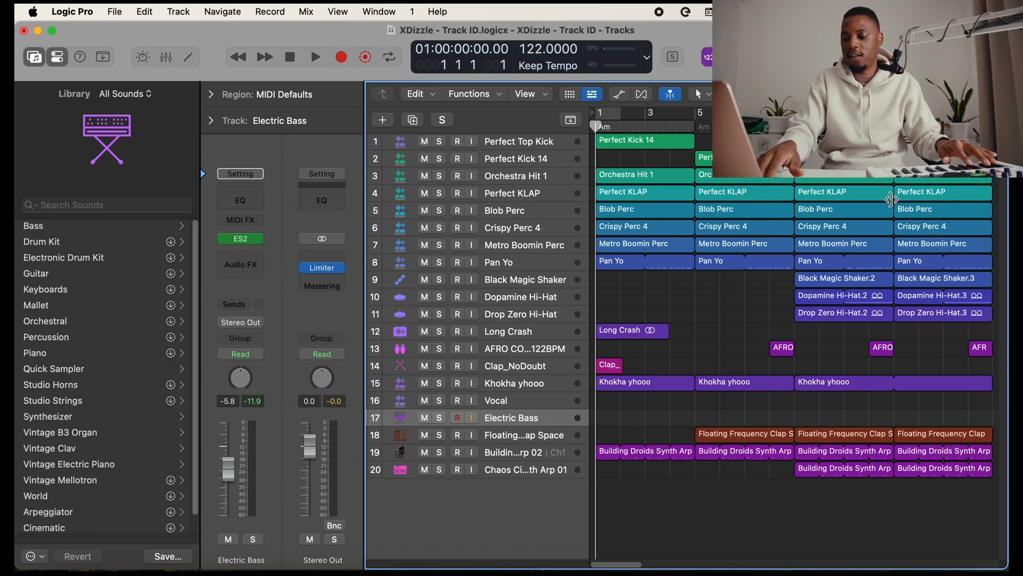
- Record a four-bar MIDI bassline on the Electric Bass track from bar 1 and enlarge the track heights
key(r)
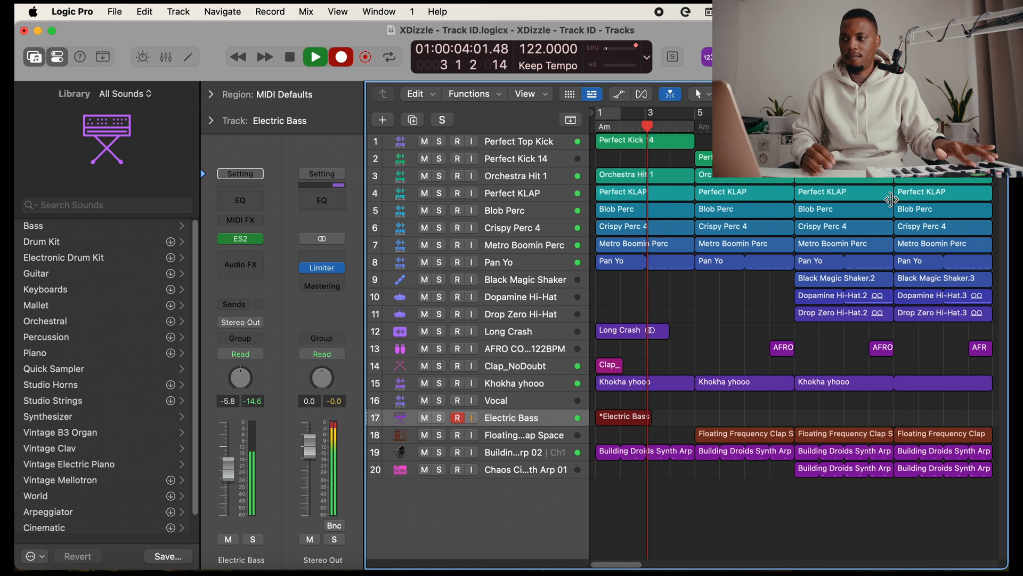
key(super+Down)
key(super+Down)
key(super+Down)
key(super+Down)
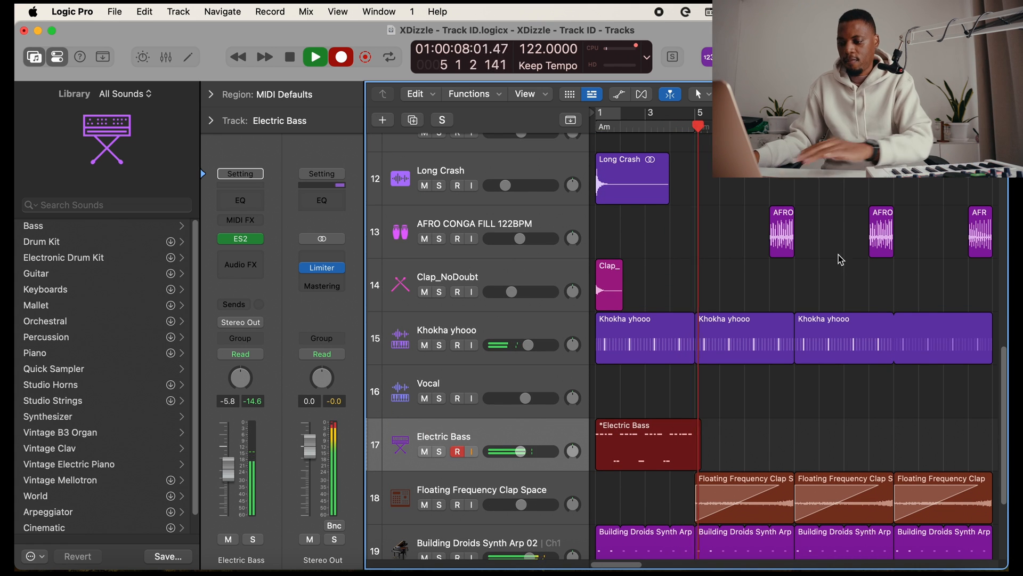
key(space)
- Quantize all notes of the recorded Electric Bass region to 1/16 Note and lower their velocity to 97
double_click(619, 453)
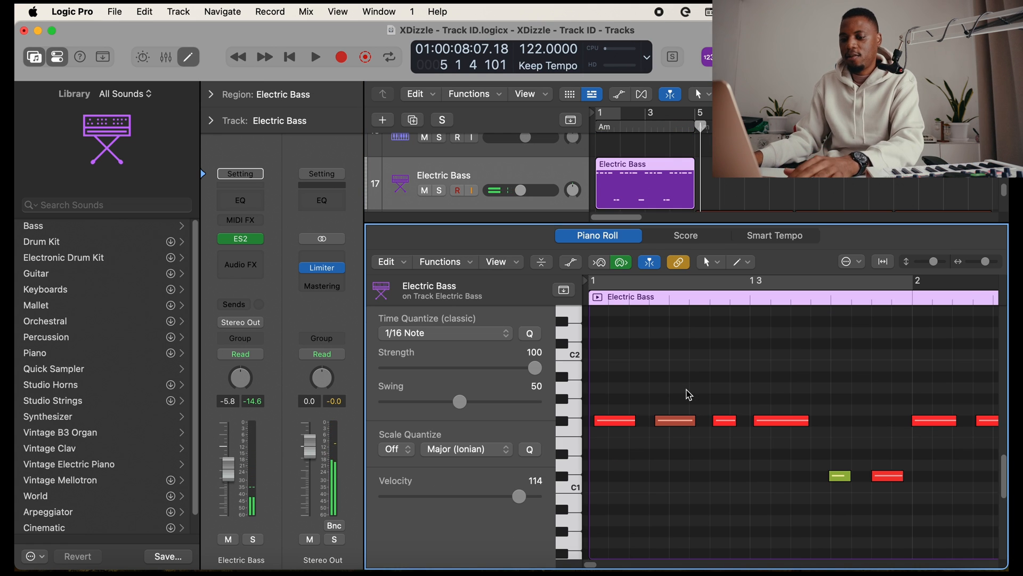
key(super+a)
key(q)
drag(484, 504, 490, 498)
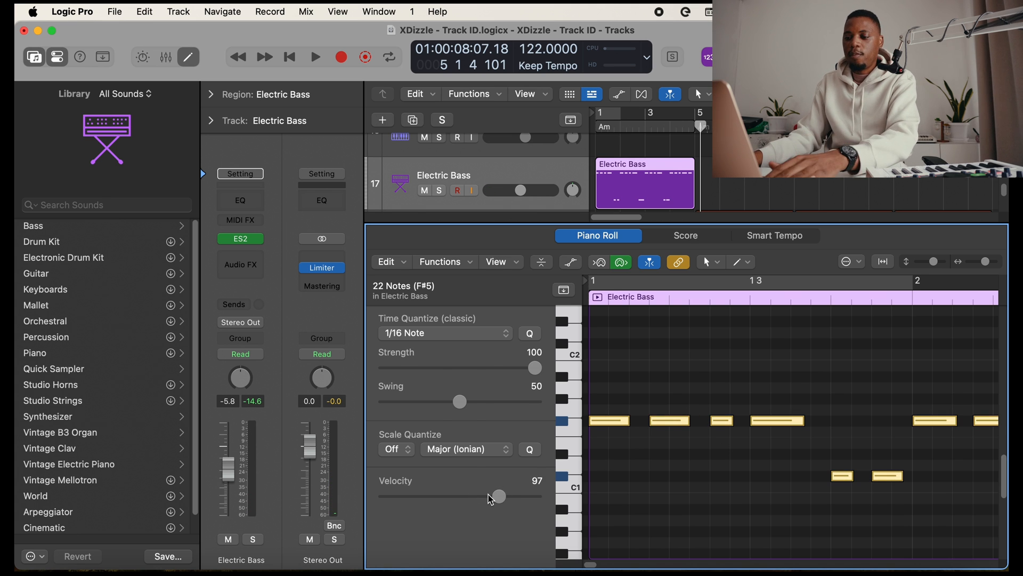
- Hide the Library, zoom out the Piano Roll horizontally, and play the bassline from the start of the project
key(e)
double_click(670, 307)
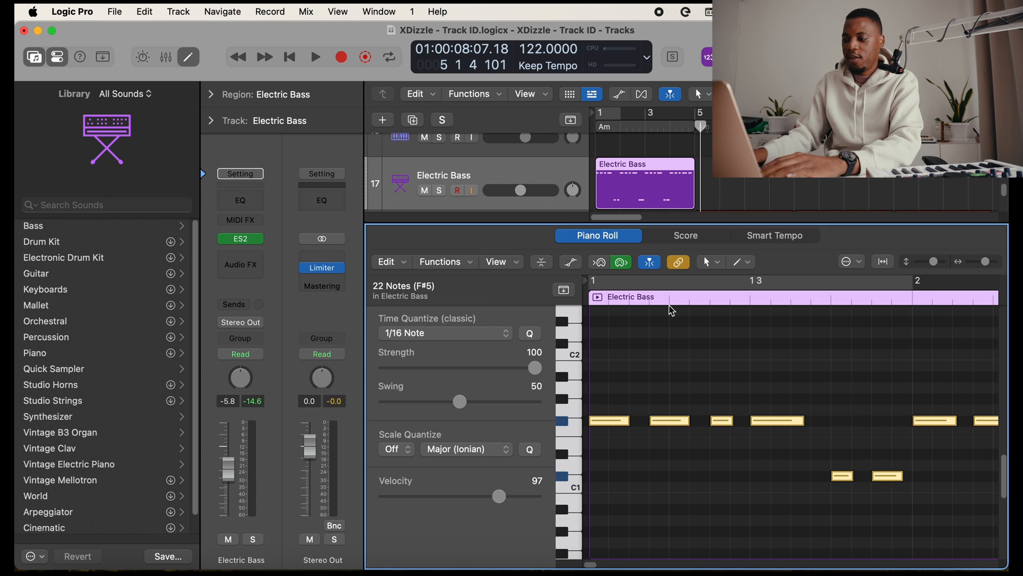
key(Return)
key(y)
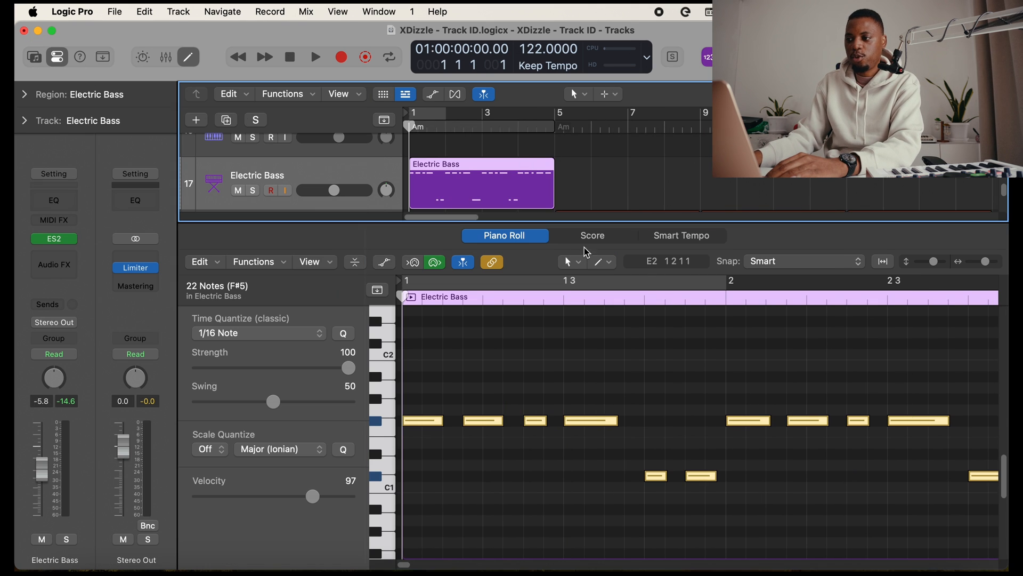
drag(986, 261, 980, 267)
key(space)
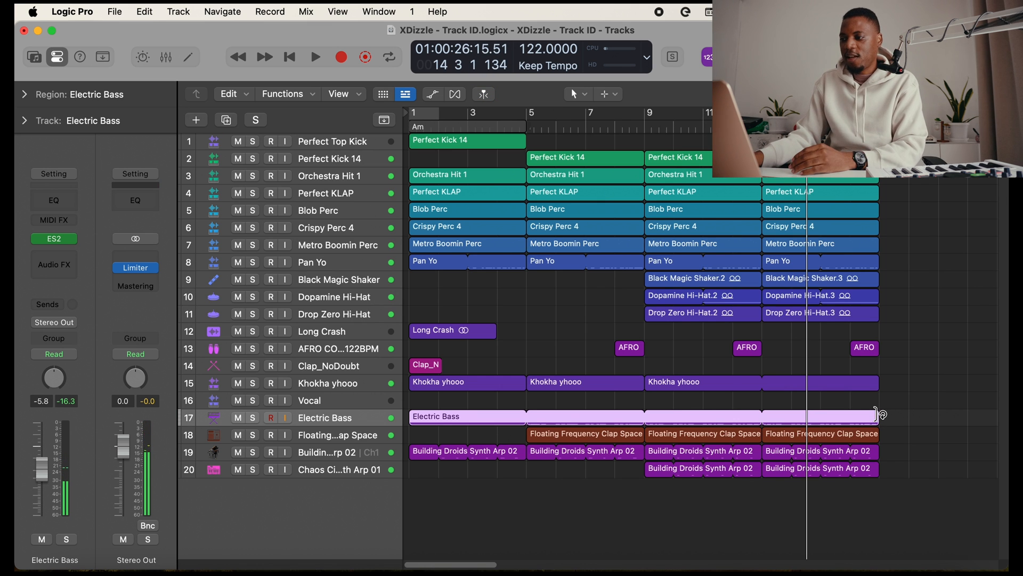
- Shorten the Electric Bass loop to end at bar 9 and set the cycle range from bar 9 to bar 17
drag(880, 415, 645, 415)
drag(653, 117, 828, 115)
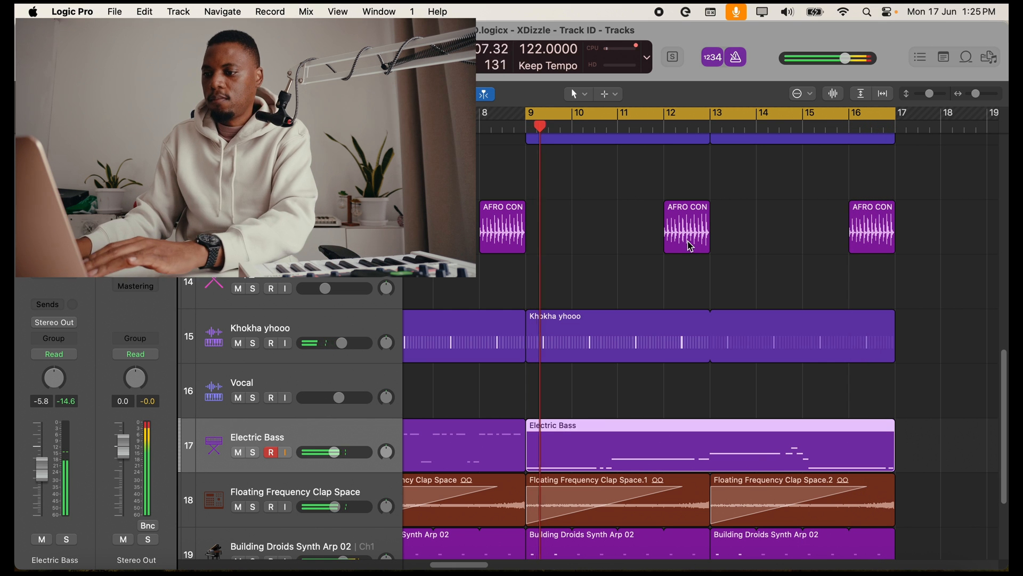
- Open the new Electric Bass region at bar 9, quantize all its notes to 1/16 Note, and end the recording
double_click(686, 462)
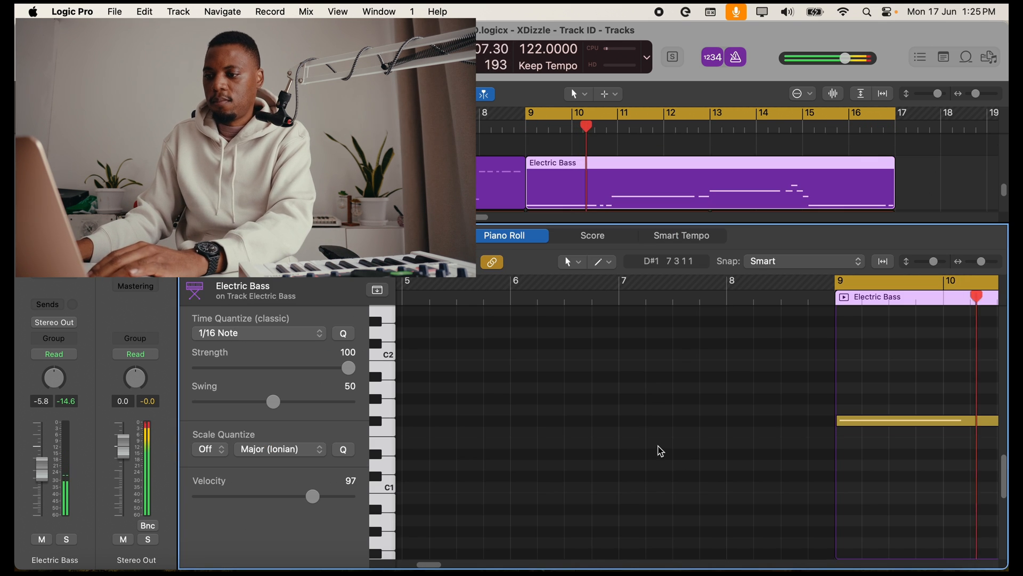
key(super+a)
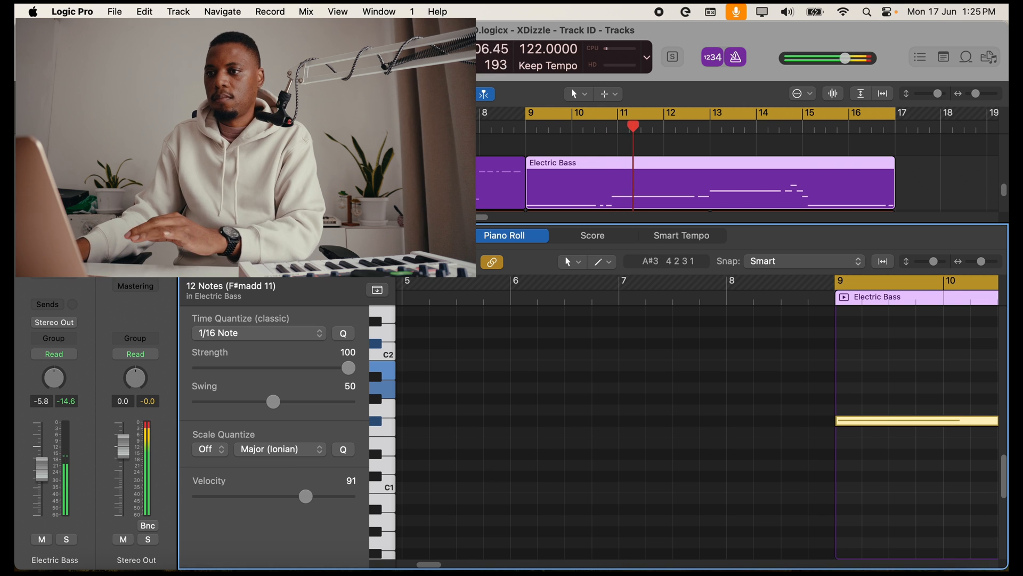
key(r)
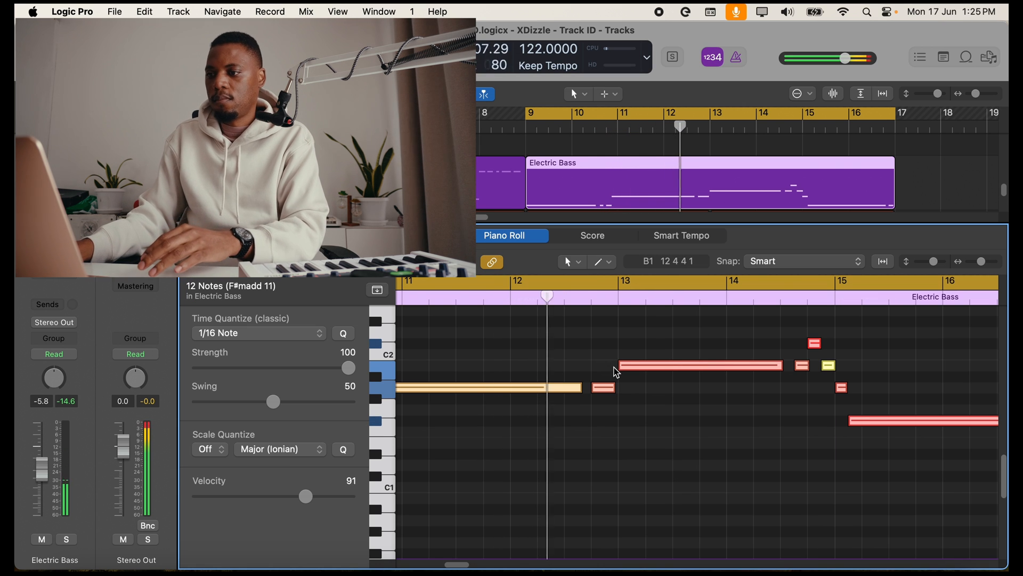
- Examine the second bass region's notes up to bar 17 in the Piano Roll and close the editor
drag(982, 261, 981, 262)
scroll(720, 188, down, 4)
scroll(720, 188, up, 1)
scroll(720, 188, down, 4)
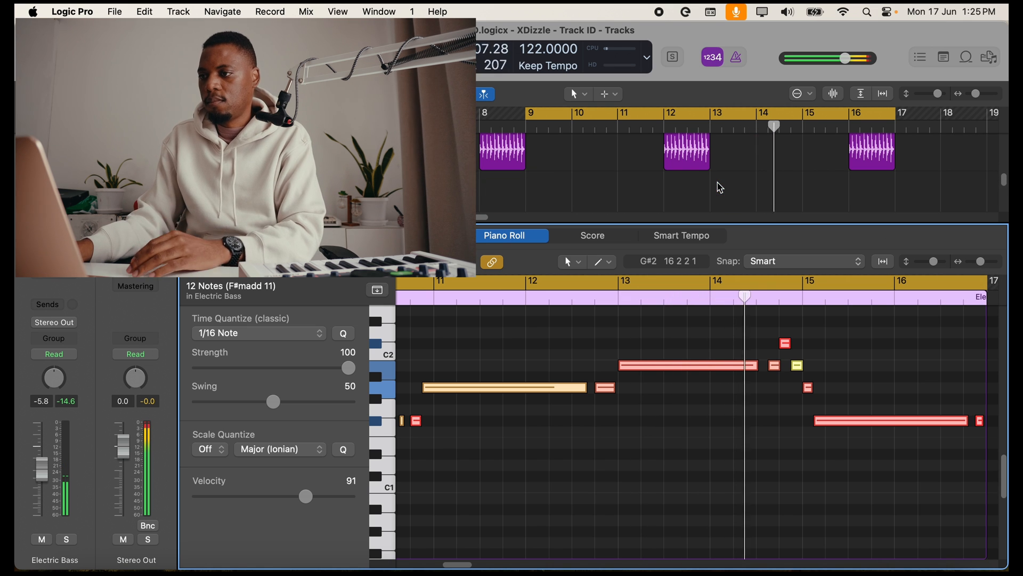
click(693, 163)
scroll(693, 165, up, 5)
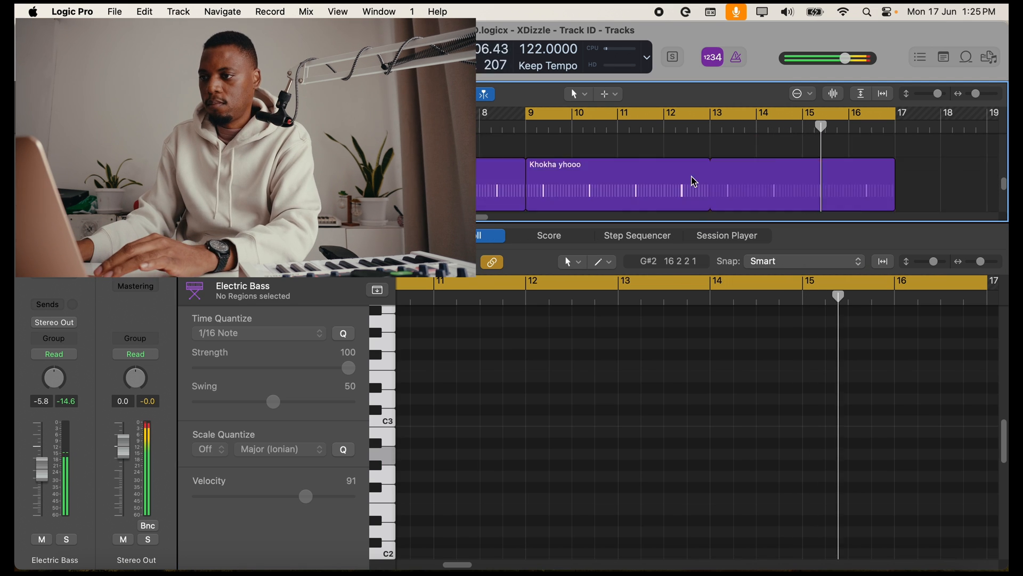
scroll(709, 197, down, 1)
click(720, 186)
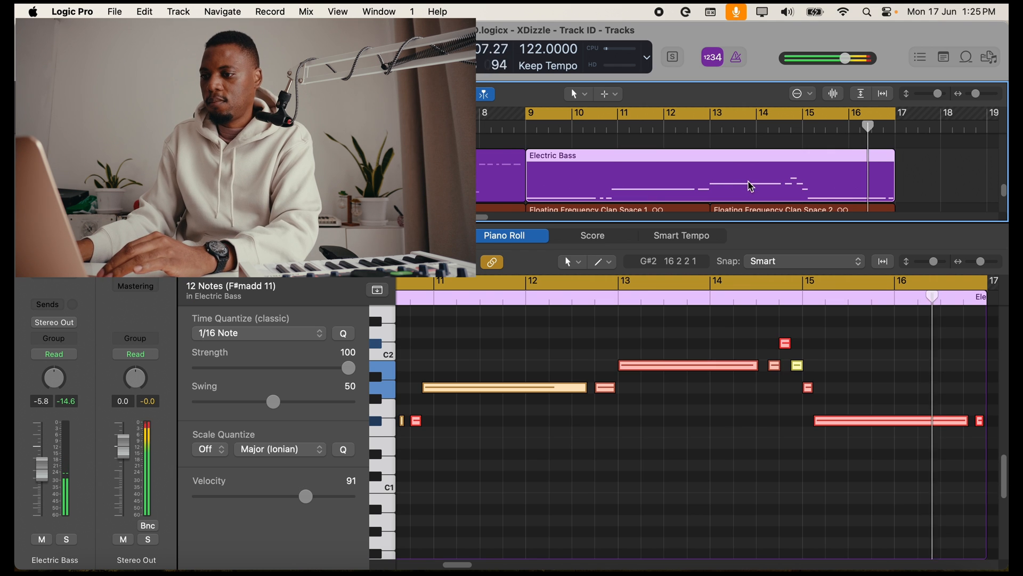
click(558, 433)
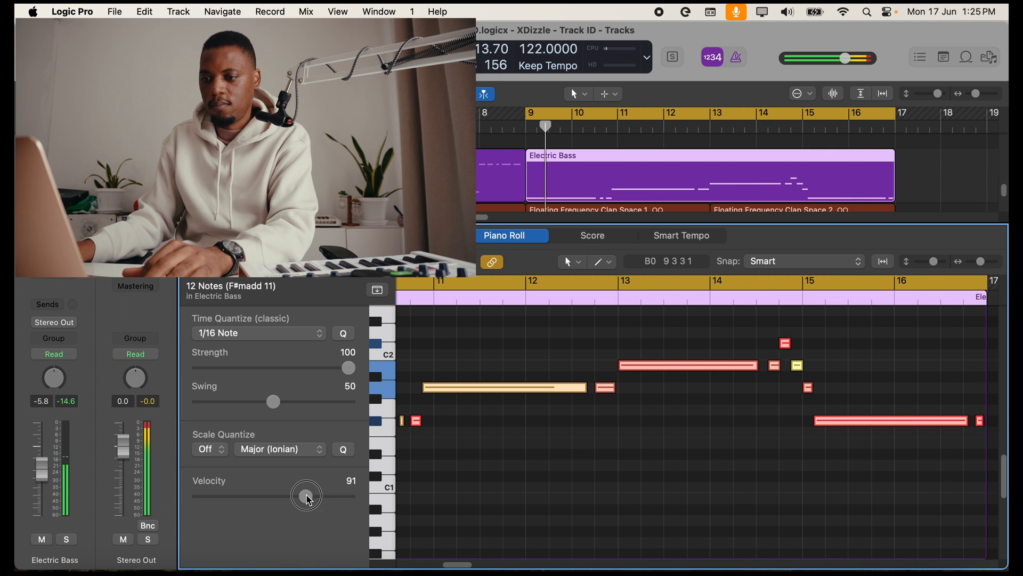
key(e)
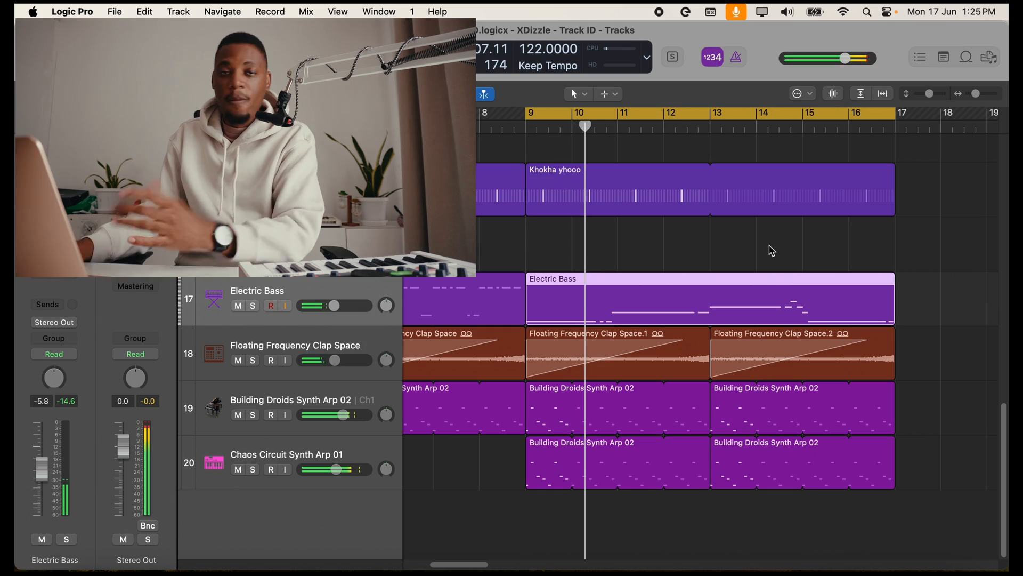